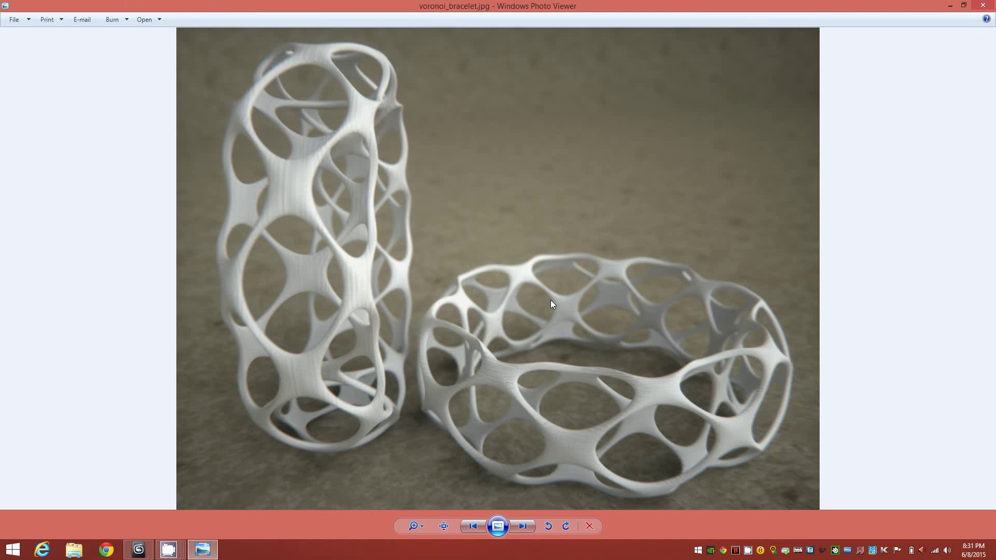
Step: Bring up 3ds Max and reset the empty perspective viewport to its home angle
left_click(138, 549)
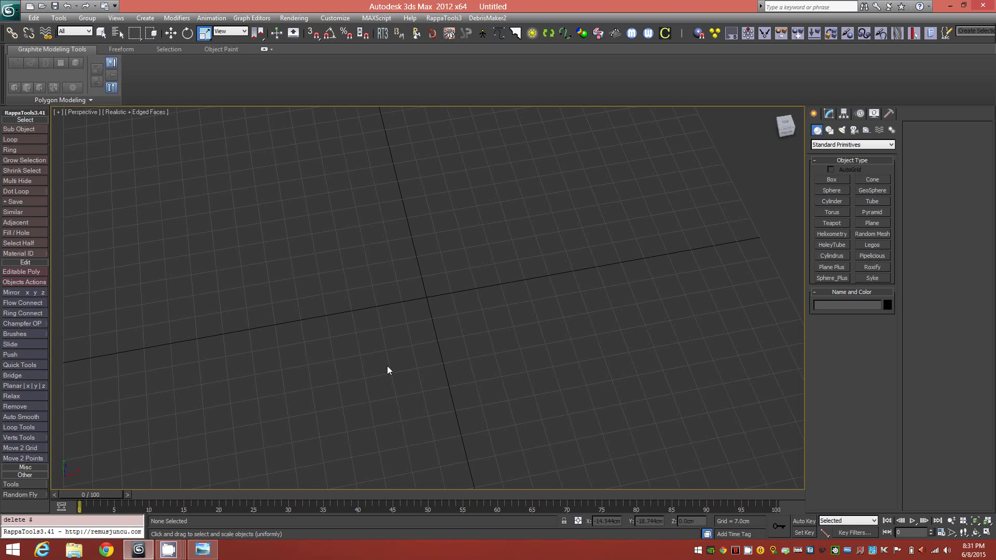
key("ctrl+shift+z")
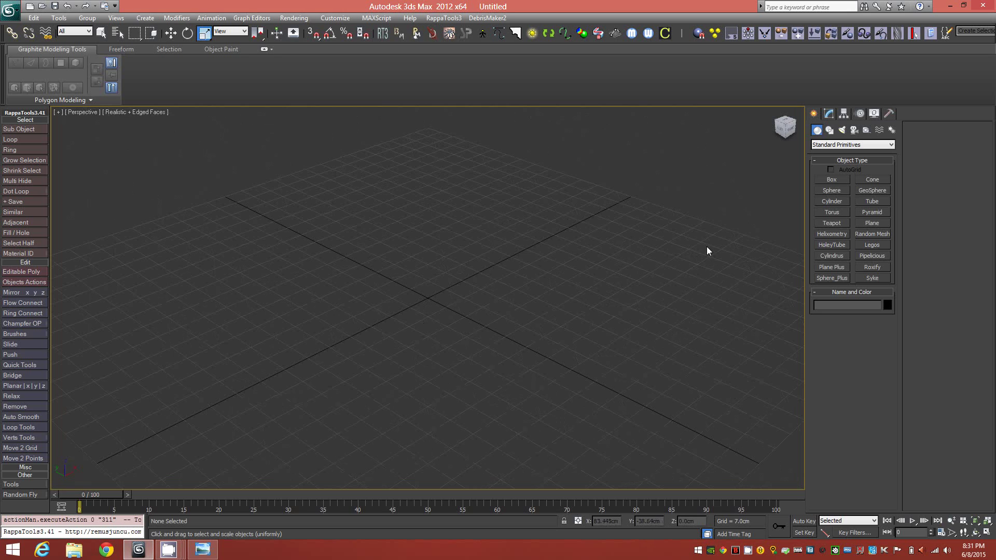
Step: Create Torus001 at the scene centre with 64 segments and 24 sides, then orbit to inspect it
left_click(832, 212)
left_click_drag(430, 297, 471, 330)
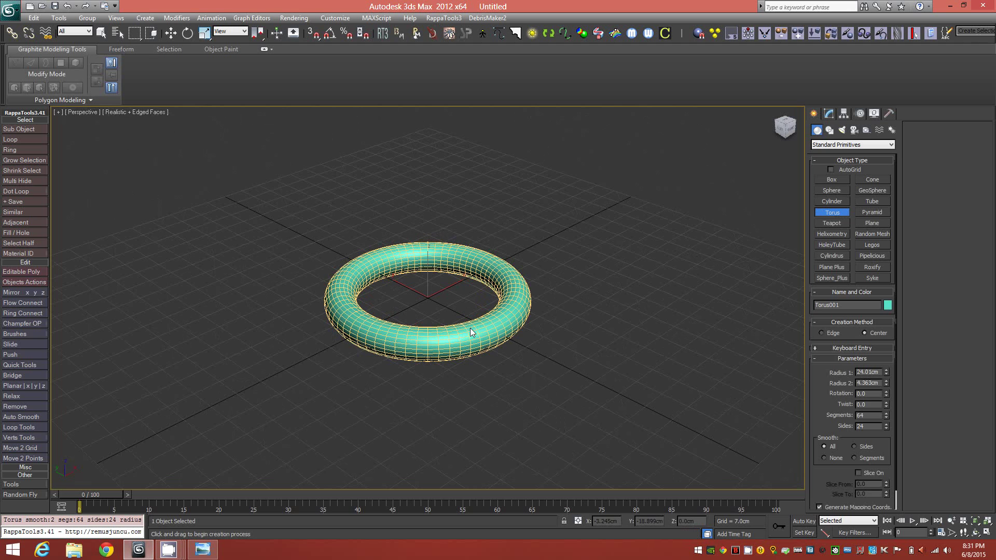
left_click(471, 333)
left_click(830, 114)
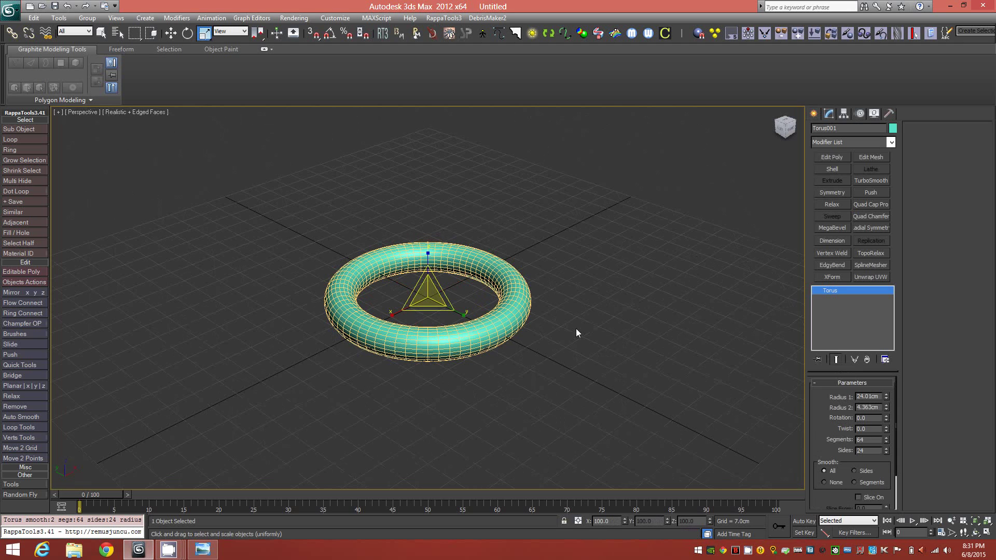
middle_click_drag(202, 286, 430, 368, "alt")
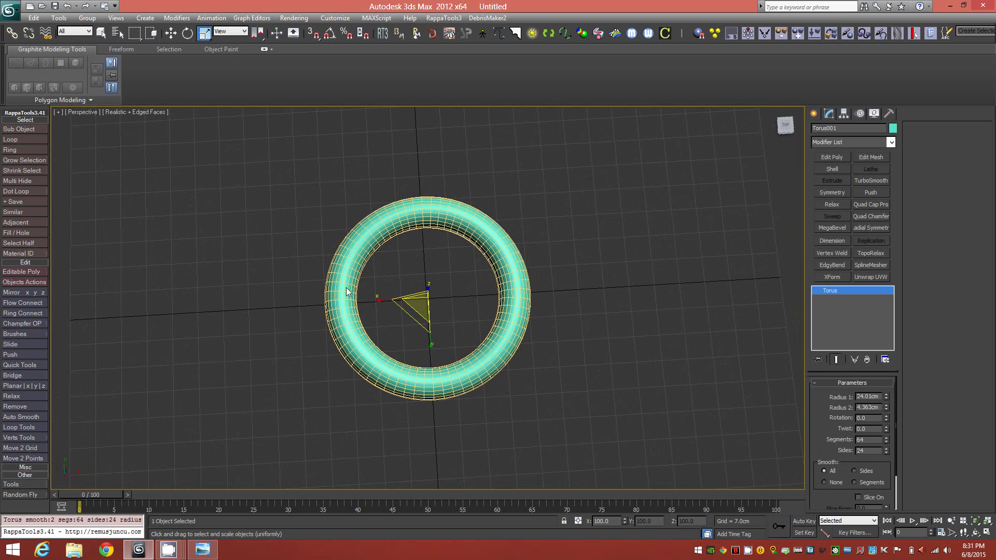
mouse_move(435, 350)
middle_mouse_down("alt")
mouse_move(468, 312)
mouse_move(446, 326)
mouse_move(441, 306)
mouse_move(465, 276)
mouse_move(456, 327)
mouse_move(429, 335)
mouse_move(449, 319)
mouse_move(446, 292)
mouse_move(434, 295)
mouse_move(429, 336)
mouse_move(416, 345)
middle_mouse_up("alt")
key("r")
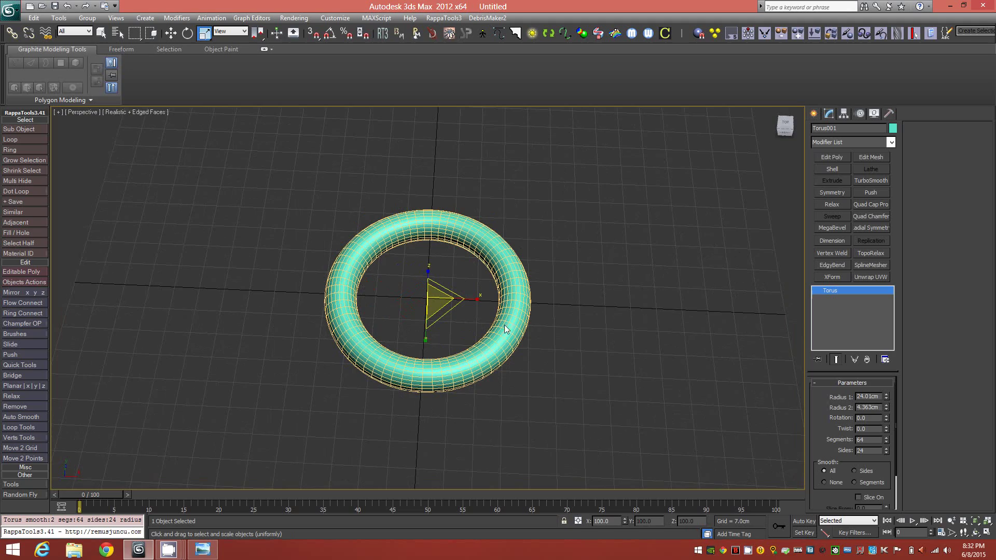
middle_click_drag(424, 370, 451, 352, "alt")
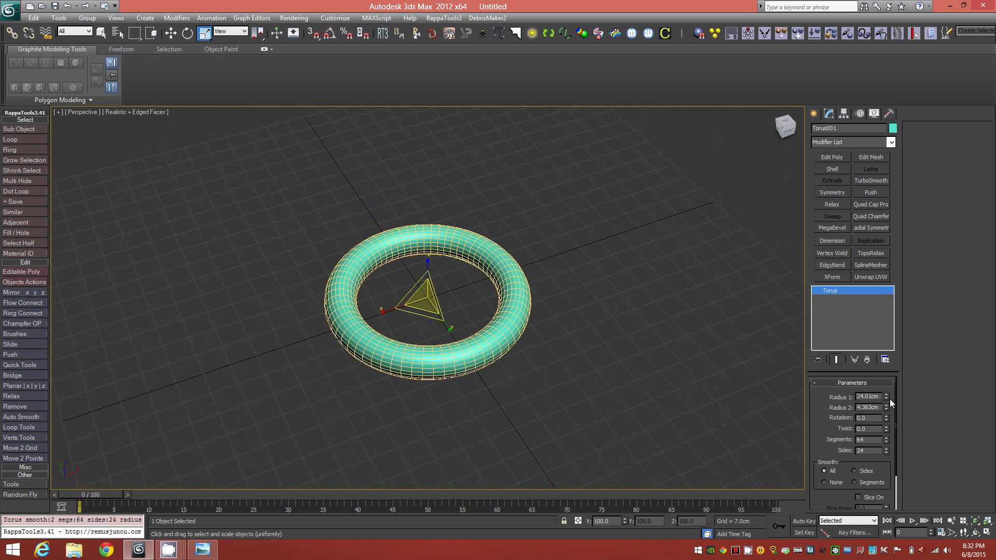
Step: Enlarge the torus's Radius 1 to about 29.5 cm and view the ring from above
left_click_drag(886, 398, 876, 381)
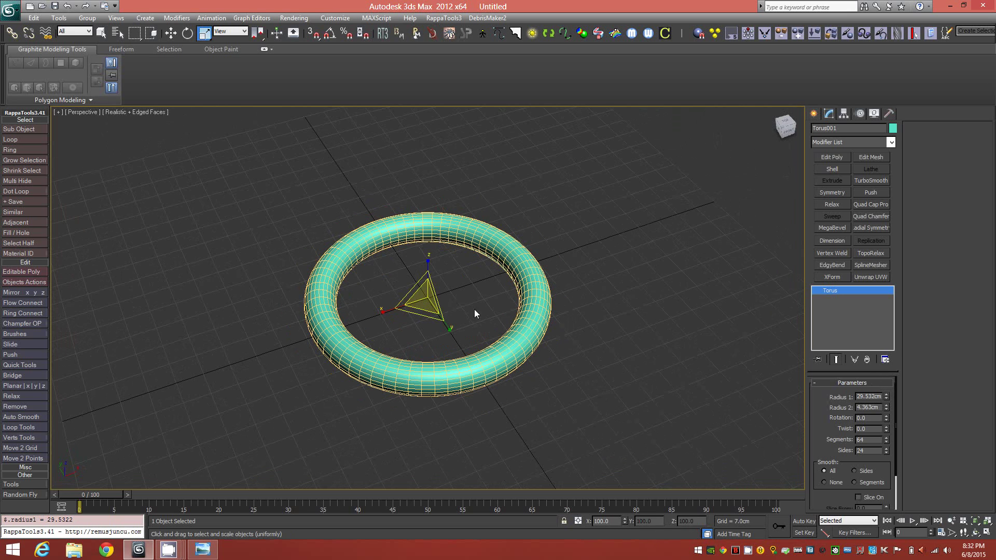
middle_click_drag(465, 328, 456, 360, "alt")
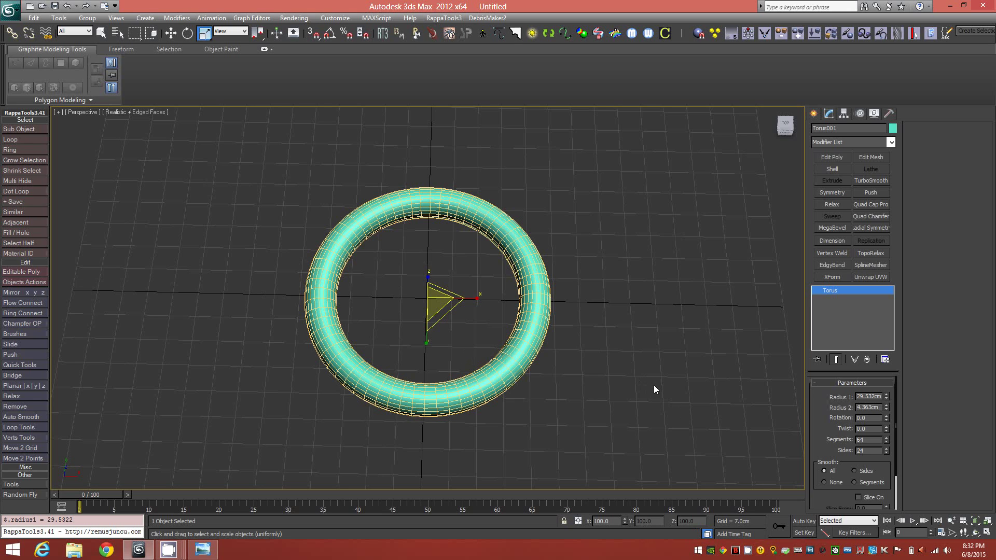
key("alt")
middle_click_drag(436, 339, 349, 324, "alt")
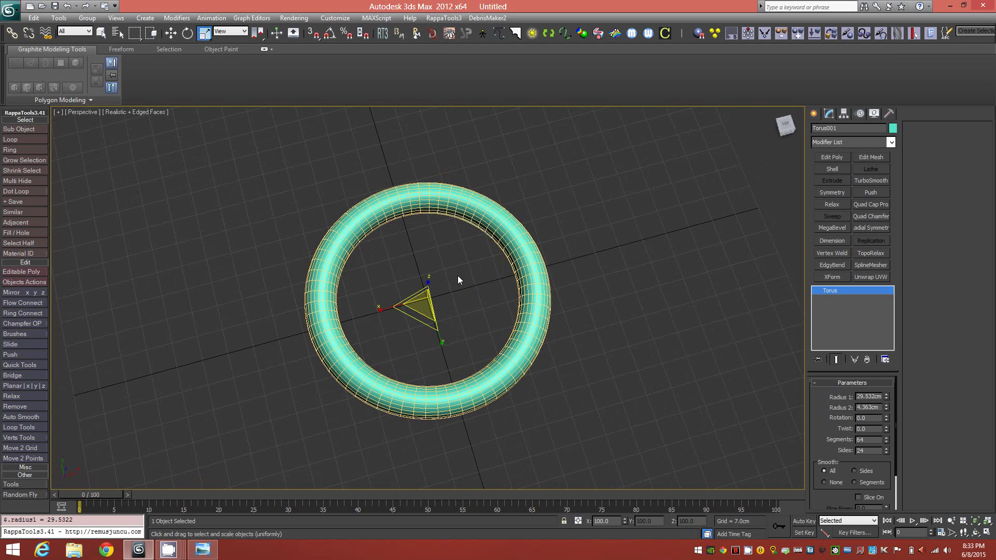
double_click(867, 397)
Step: Set Radius 1 to 3.3 cm and start adjusting the tube's Radius 2
type("3.3")
key("Return")
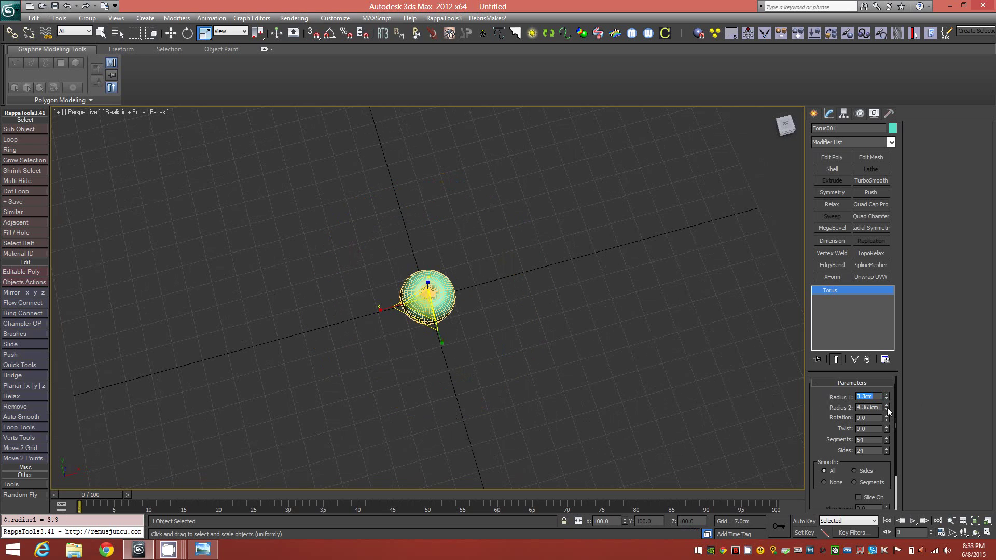
left_click_drag(887, 407, 888, 447)
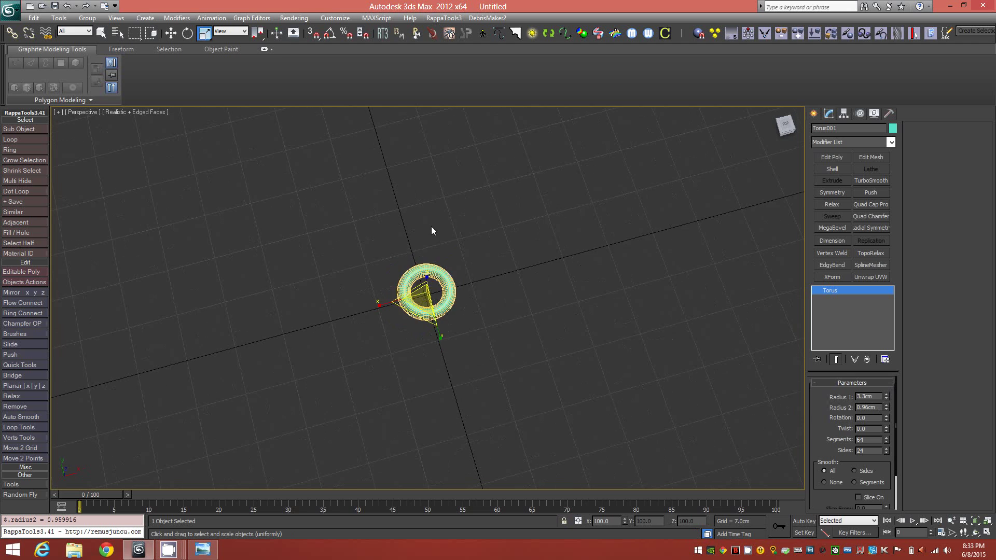
scroll(434, 228, "up", 5)
scroll(435, 188, "down", 4)
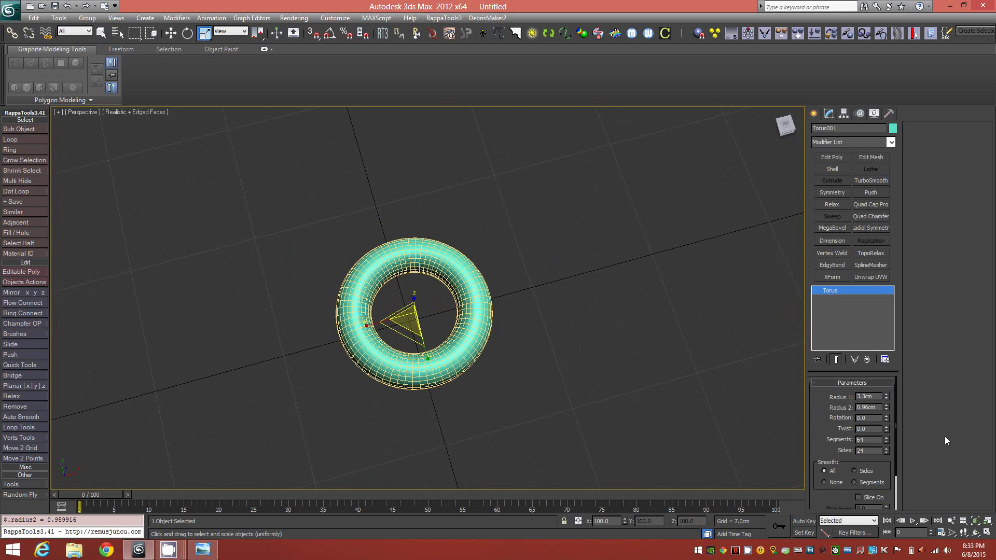
mouse_move(888, 405)
left_mouse_down()
mouse_move(886, 420)
mouse_move(886, 410)
left_mouse_up()
Step: Thin the tube's Radius 2 to about 0.35 cm, checking the ring from above
middle_click_drag(446, 291, 437, 328, "alt")
scroll(422, 296, "up", 5)
scroll(422, 285, "down", 4)
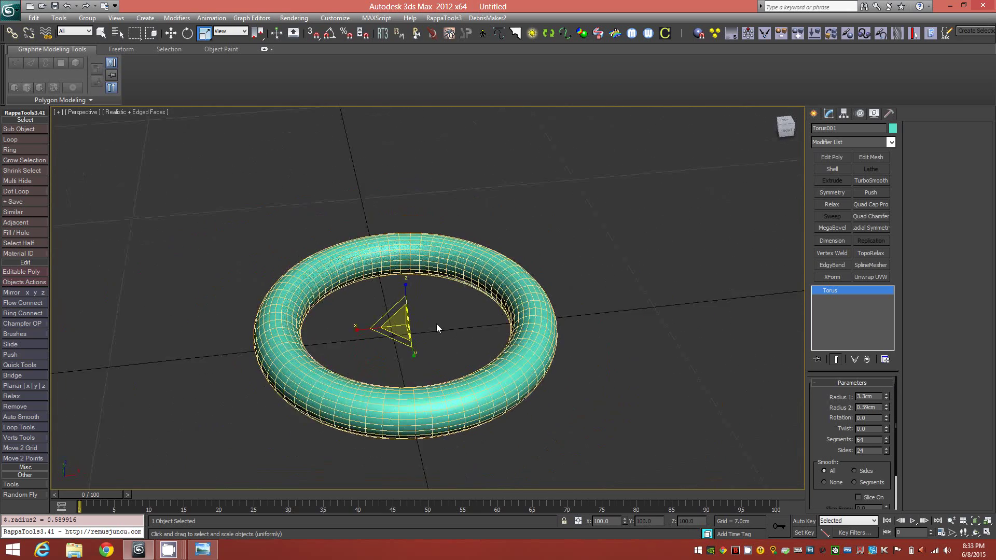
left_click_drag(886, 407, 885, 417)
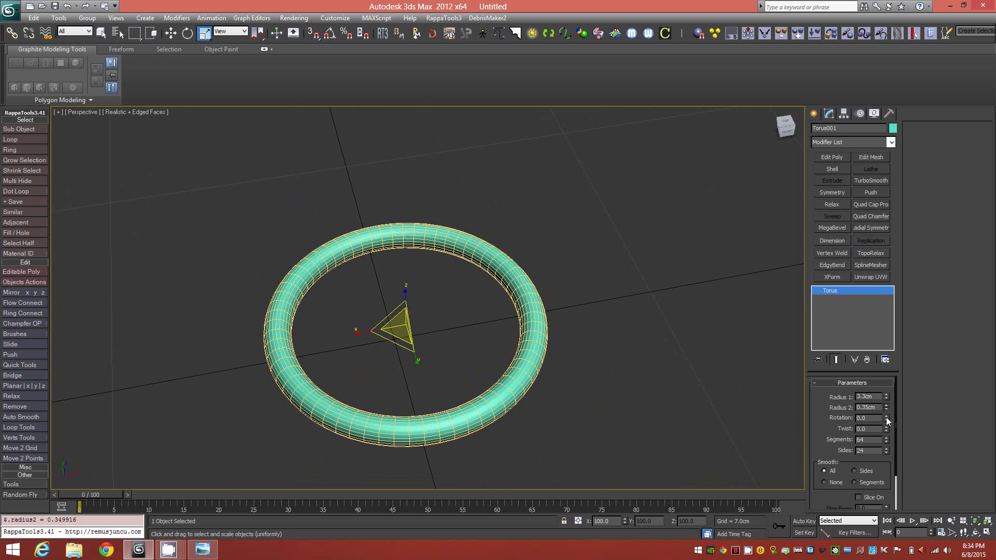
mouse_move(500, 393)
middle_mouse_down("alt")
mouse_move(498, 410)
mouse_move(493, 394)
mouse_move(506, 377)
mouse_move(494, 375)
middle_mouse_up("alt")
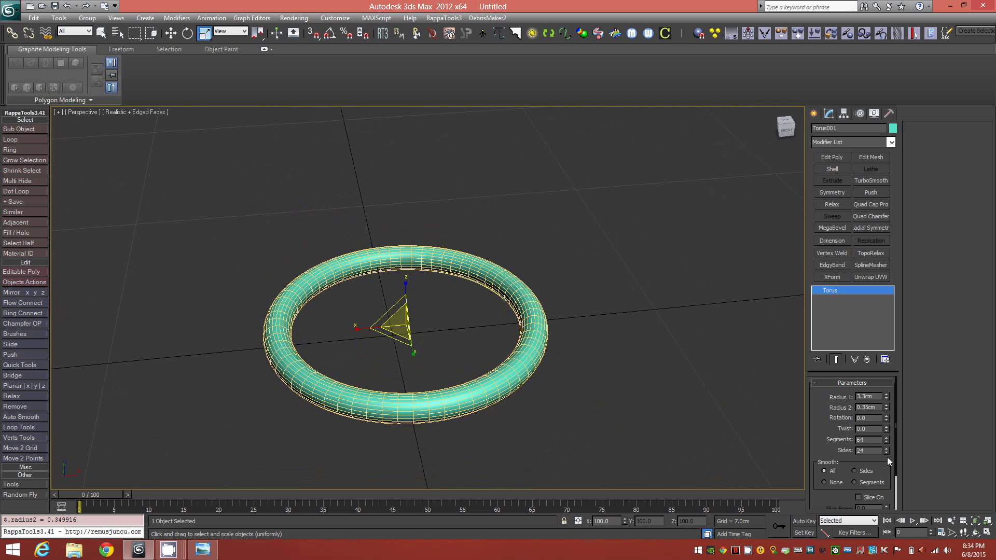
double_click(870, 441)
Step: Add an Edit Poly modifier to the torus and select its whole element
left_click(75, 102)
left_click(57, 137)
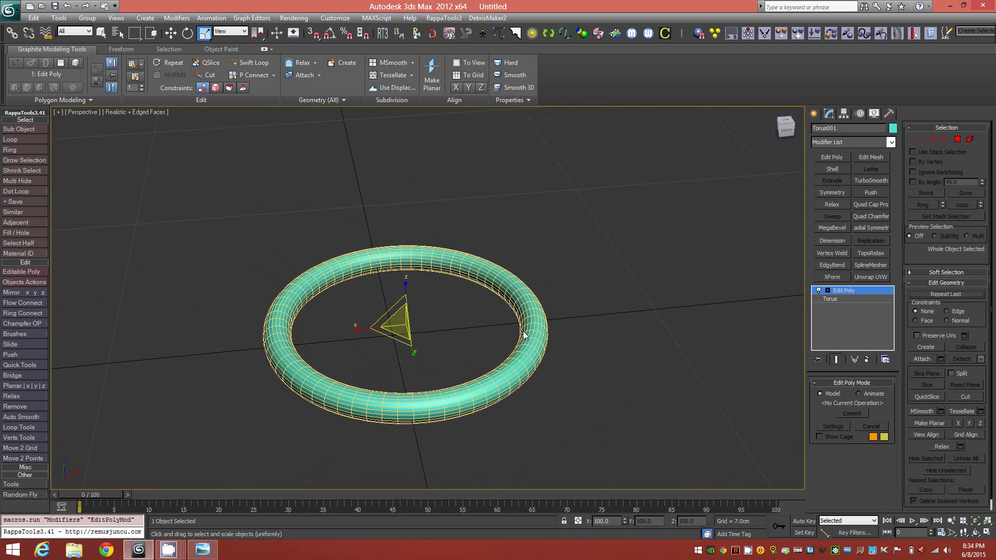
mouse_move(521, 353)
middle_mouse_down("alt")
mouse_move(503, 387)
mouse_move(517, 360)
middle_mouse_up("alt")
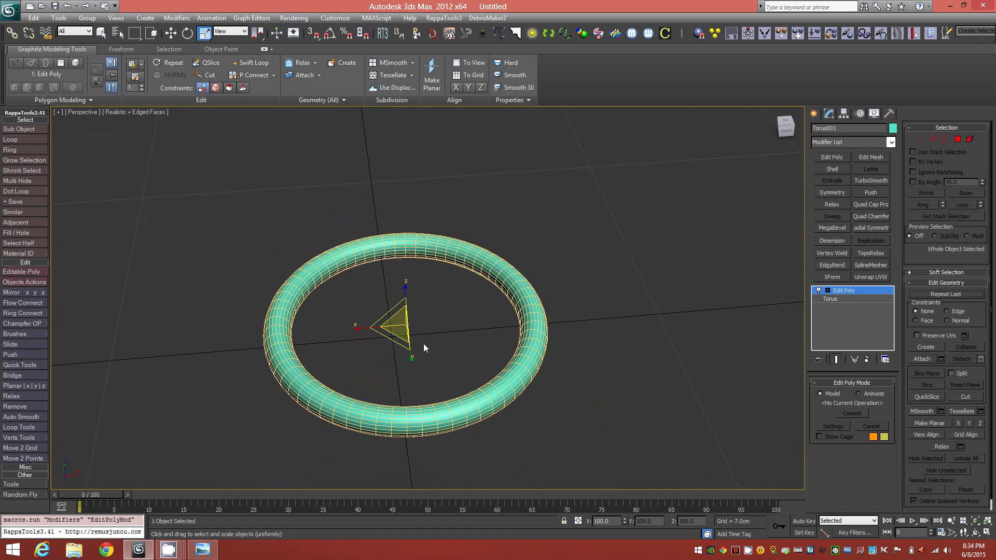
left_click(970, 139)
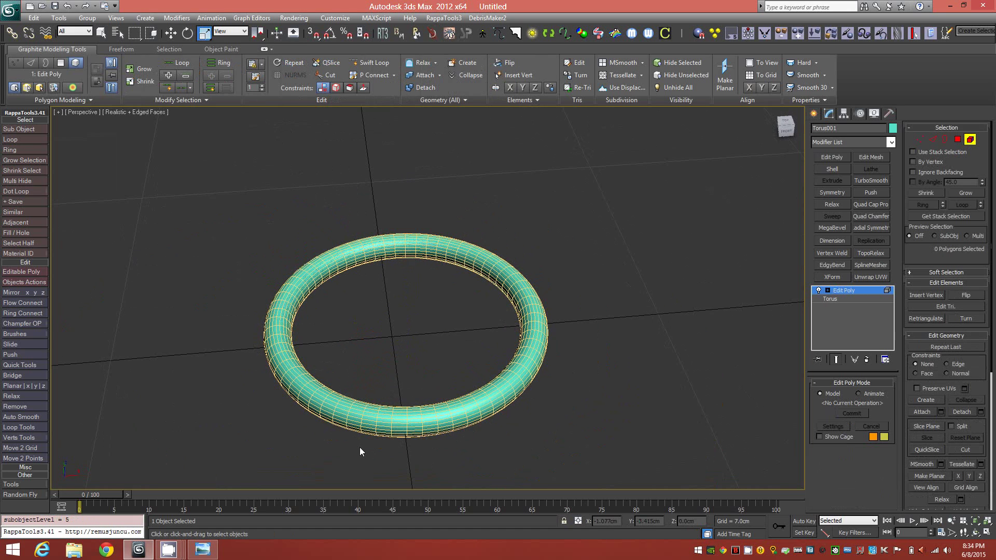
left_click(431, 416)
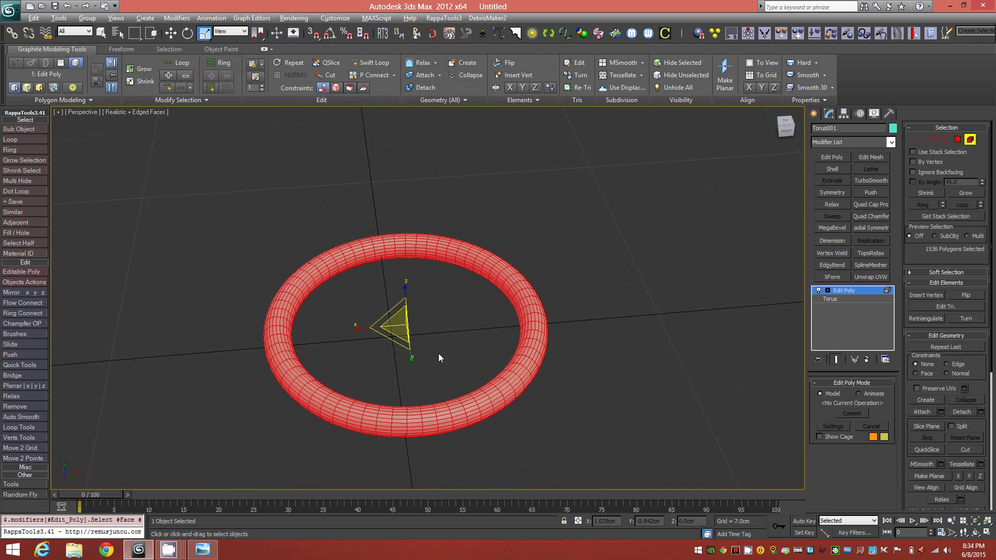
Step: Scale the ring taller along its height into a deep band
middle_click_drag(438, 358, 400, 282, "alt")
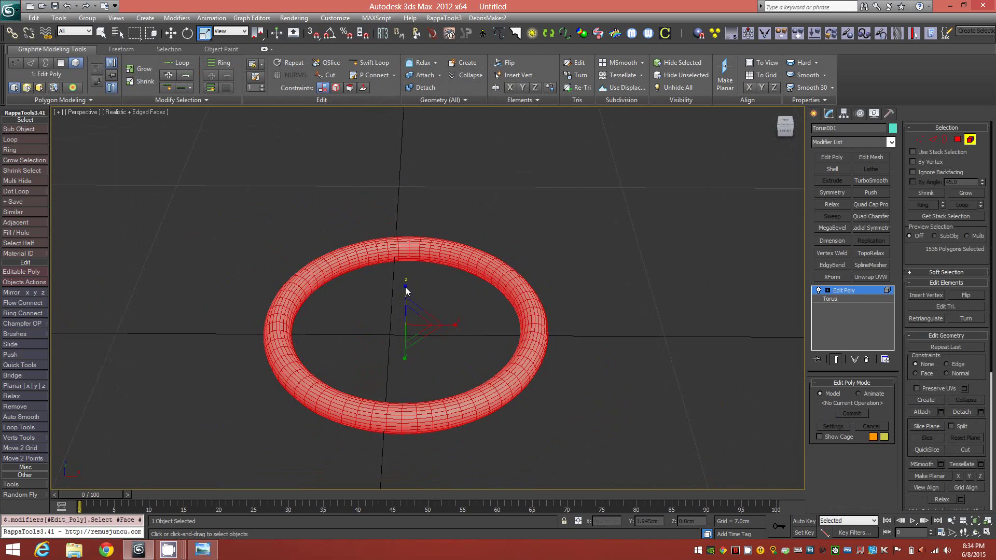
left_click_drag(405, 291, 407, 238)
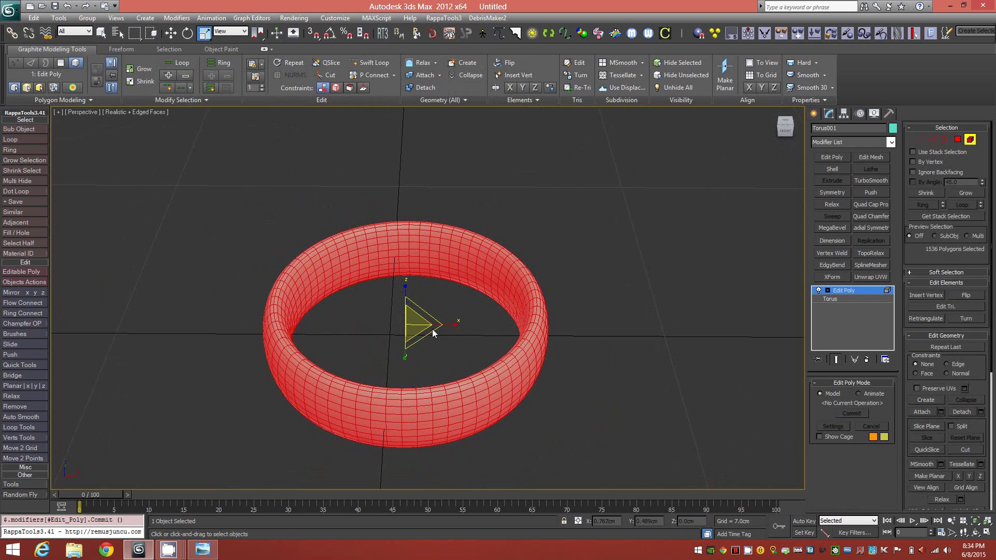
mouse_move(432, 329)
middle_mouse_down("alt")
mouse_move(450, 300)
mouse_move(382, 309)
mouse_move(384, 332)
mouse_move(385, 318)
mouse_move(422, 297)
mouse_move(419, 271)
mouse_move(415, 304)
mouse_move(367, 337)
mouse_move(389, 346)
mouse_move(412, 297)
mouse_move(475, 297)
mouse_move(469, 333)
mouse_move(416, 345)
mouse_move(416, 368)
mouse_move(425, 295)
mouse_move(437, 306)
mouse_move(422, 310)
mouse_move(426, 323)
mouse_move(450, 319)
mouse_move(426, 358)
mouse_move(425, 314)
mouse_move(431, 338)
middle_mouse_up("alt")
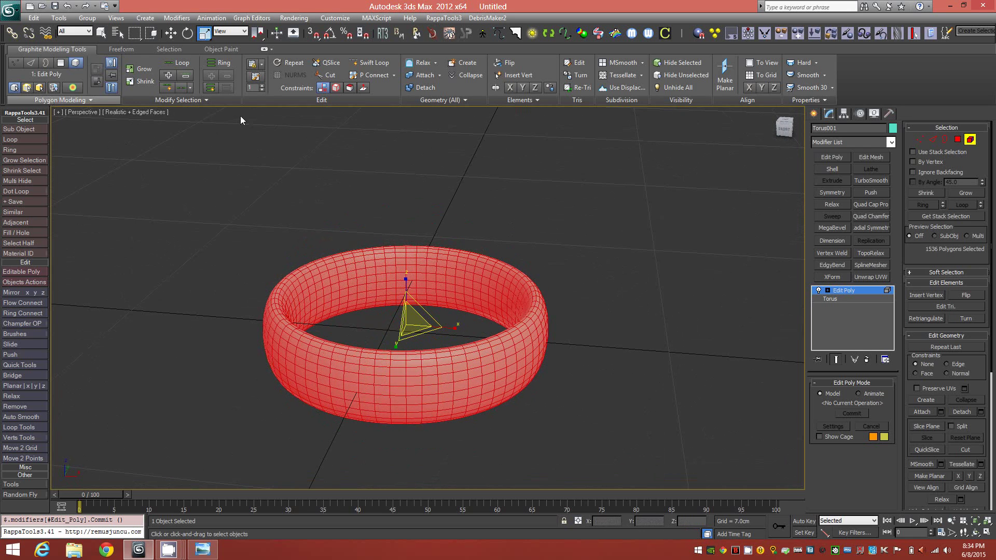
Step: Regenerate the band's mesh with the Edge Direction crisscross pattern from Generate Topology
left_click(971, 139)
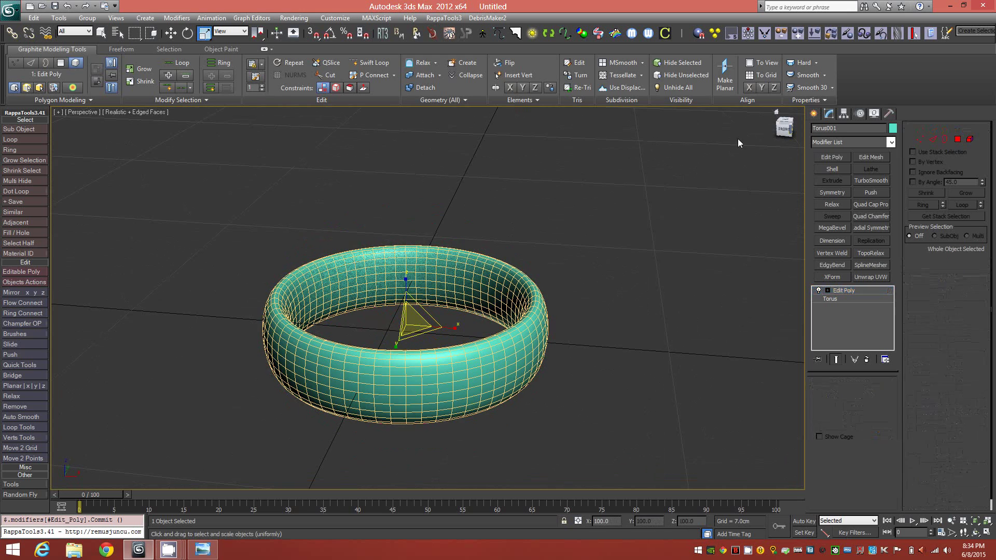
left_click(73, 99)
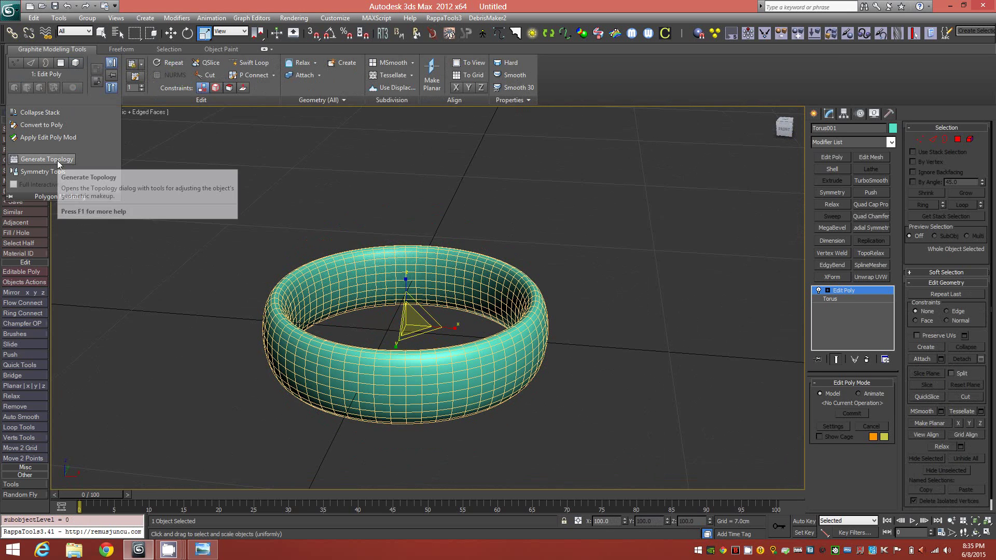
left_click(57, 160)
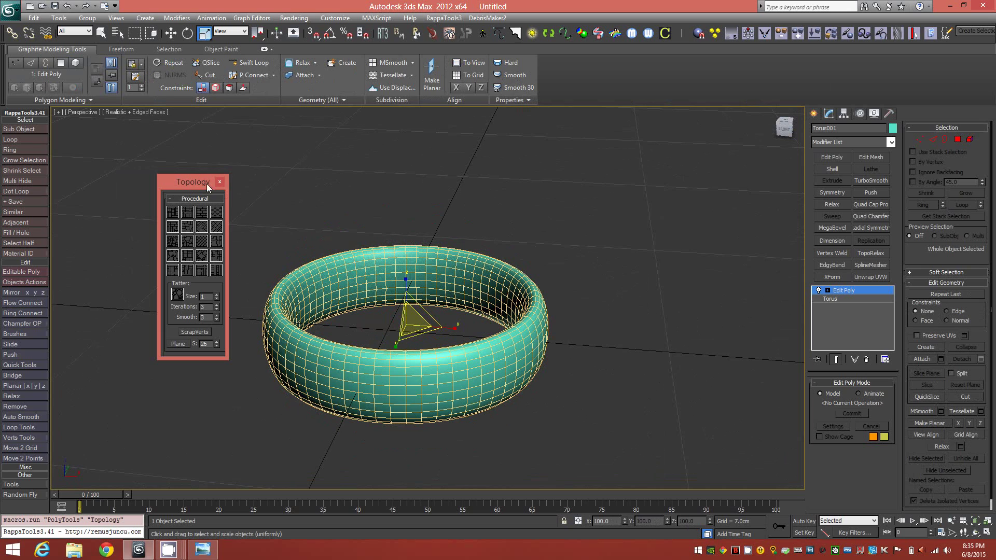
left_click(203, 242)
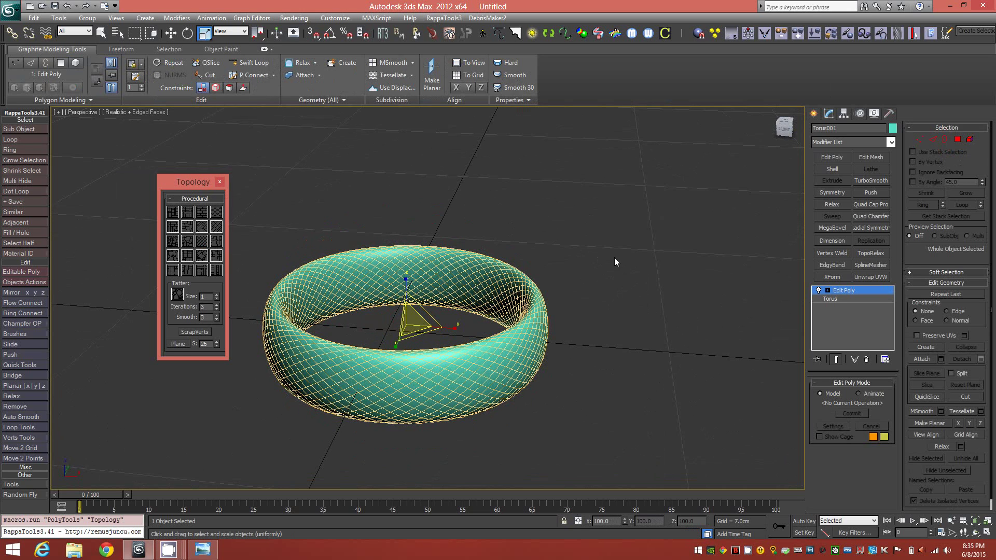
Step: Frame the torus in Front view at Polygon level with an empty selection
key("f")
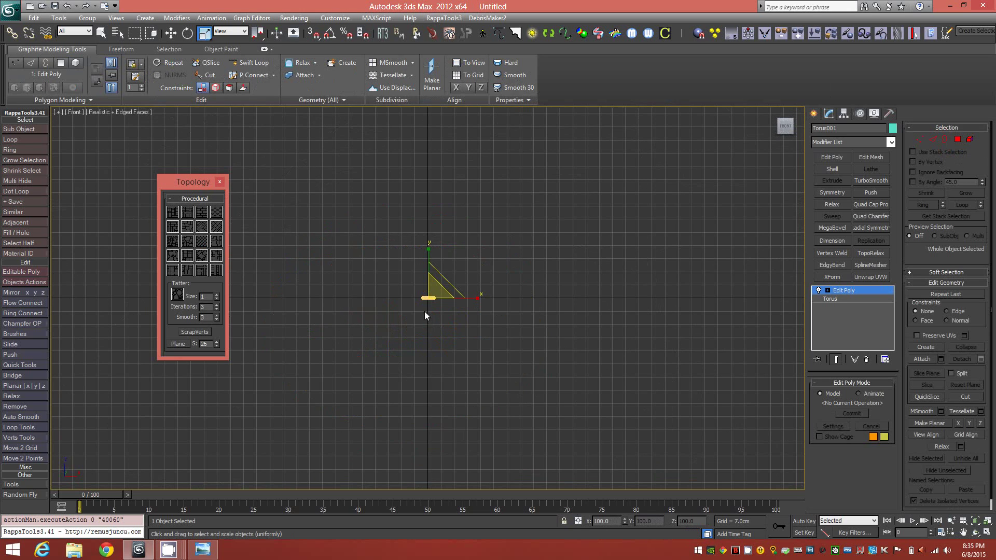
key("z")
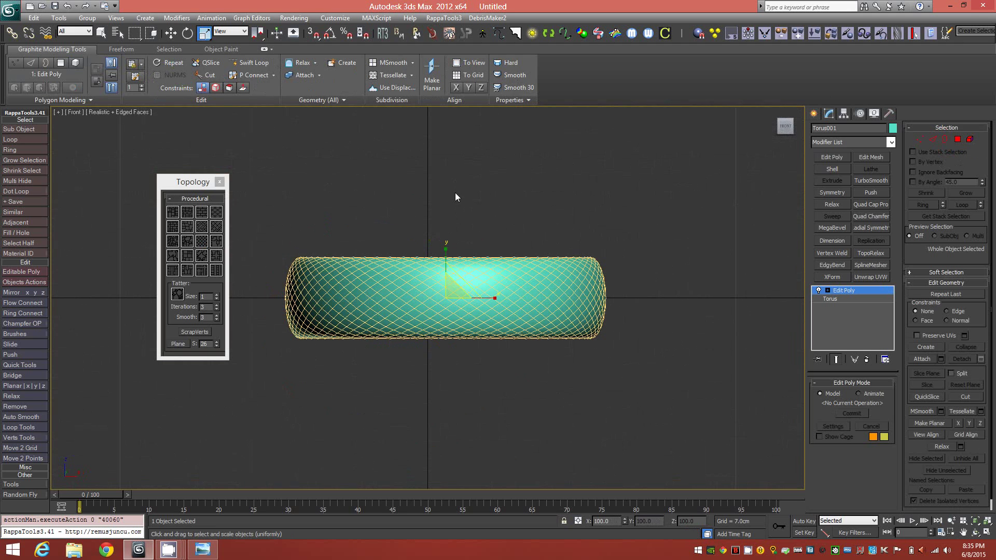
key("4")
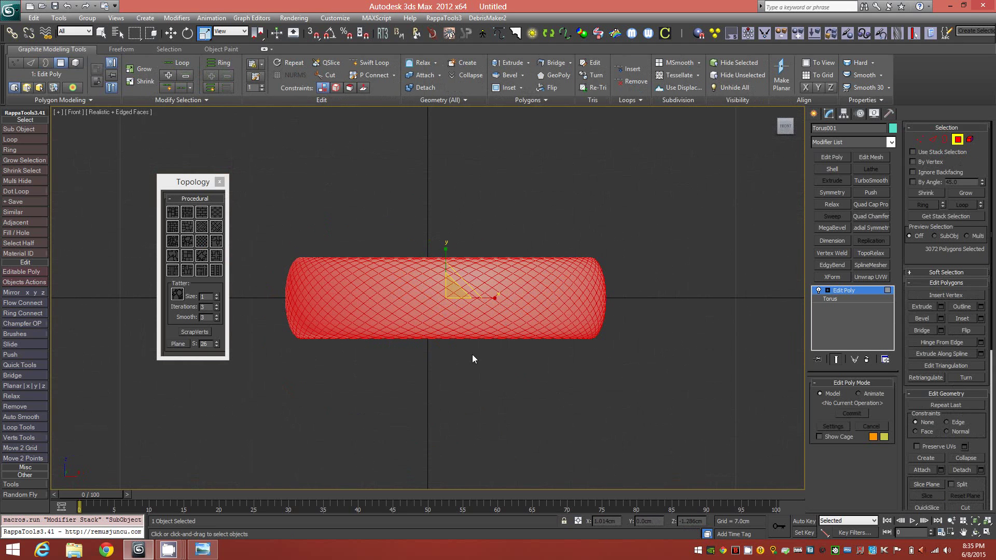
left_click(470, 376)
scroll(450, 352, "up", 5)
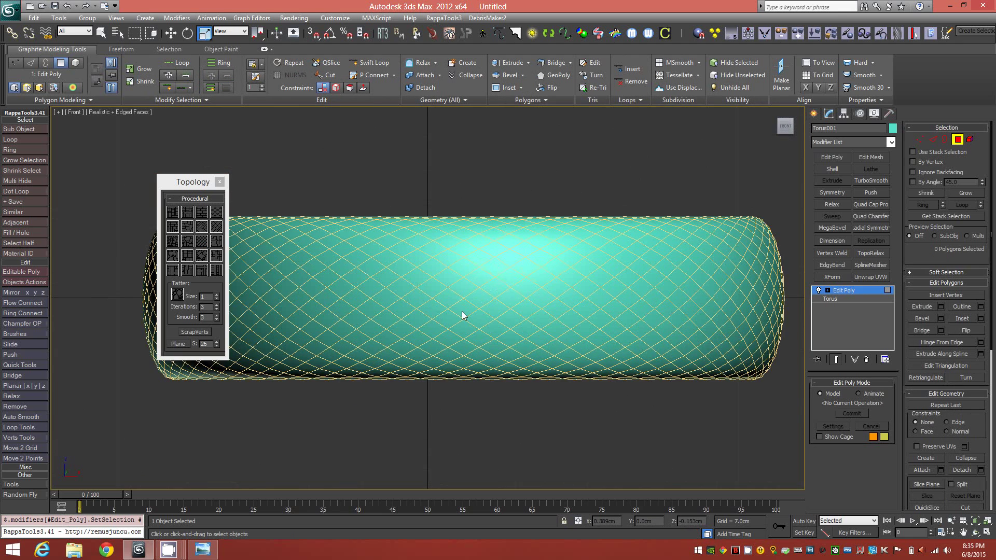
scroll(482, 299, "down", 2)
Step: Select a diamond of four polygons and loop-grow it into 1344 crossing diagonal bands
left_click(480, 277)
left_click(463, 289, "ctrl")
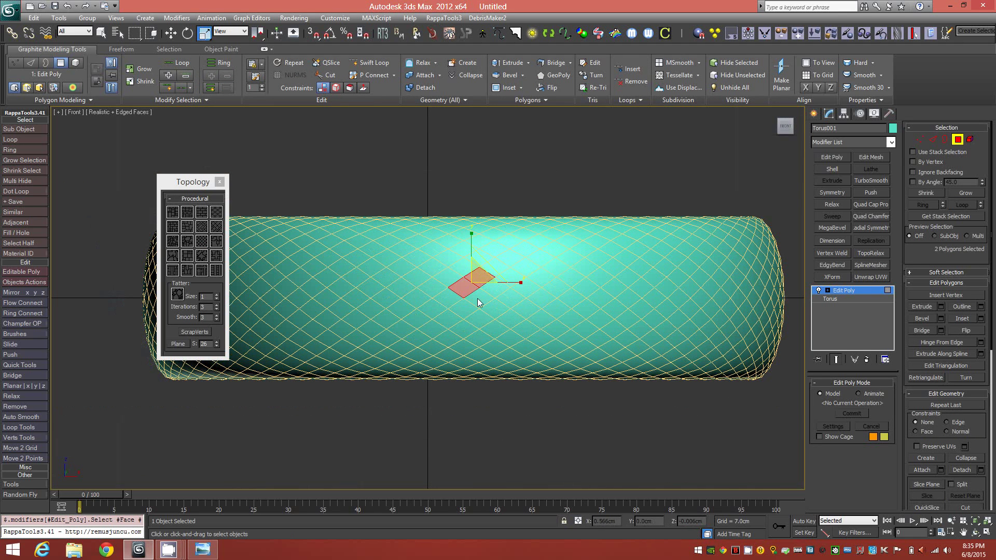
left_click(480, 298, "ctrl")
left_click(492, 283, "ctrl")
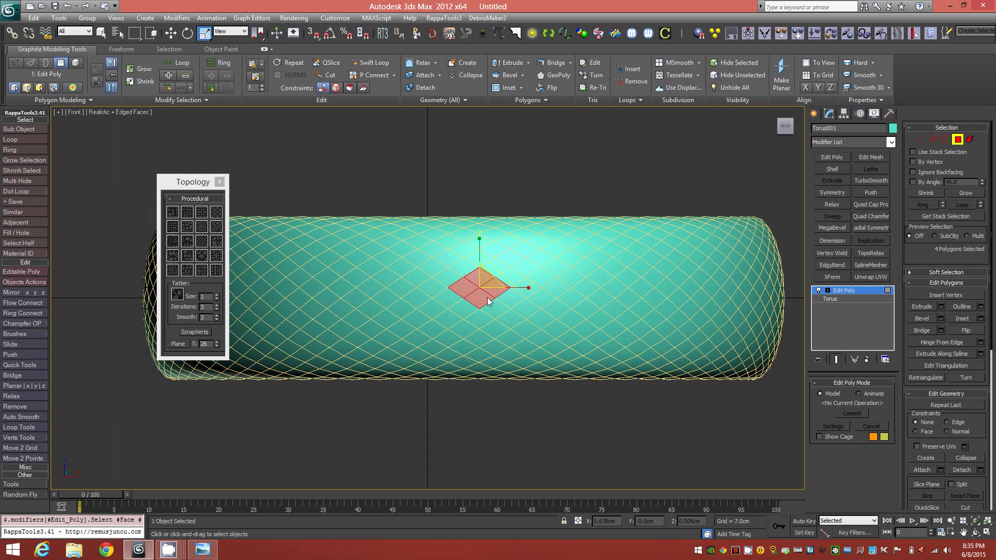
key("alt+l")
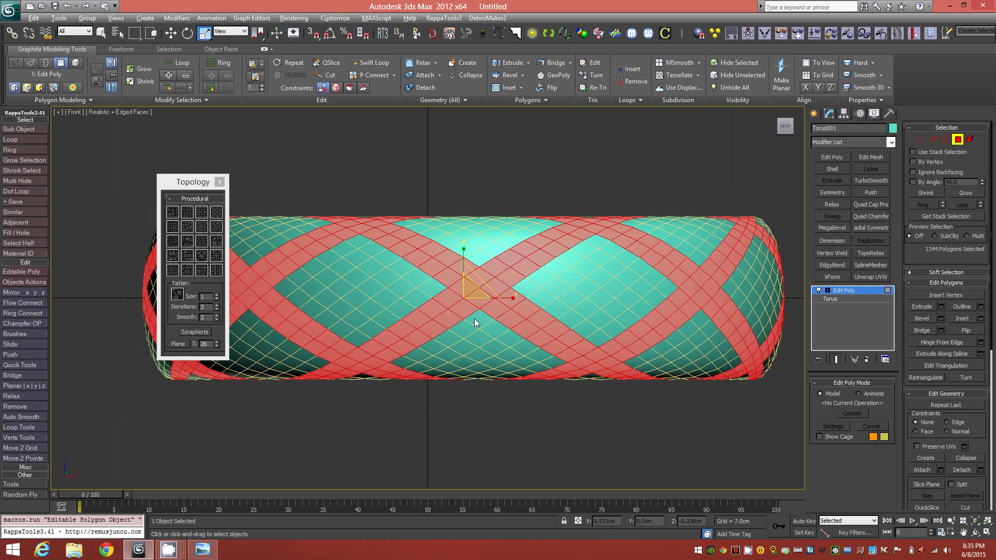
left_click_drag(192, 184, 121, 146)
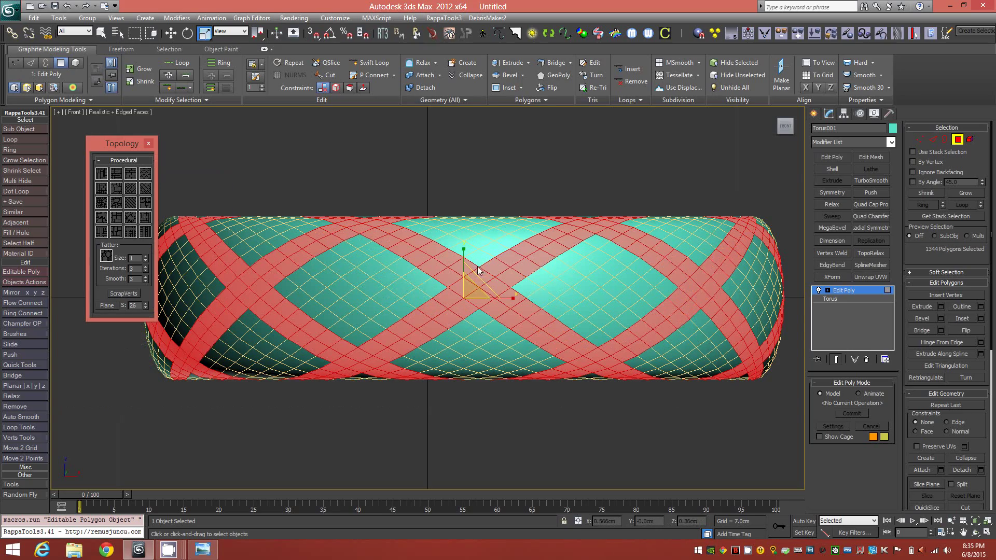
middle_click_drag(482, 275, 469, 294, "alt")
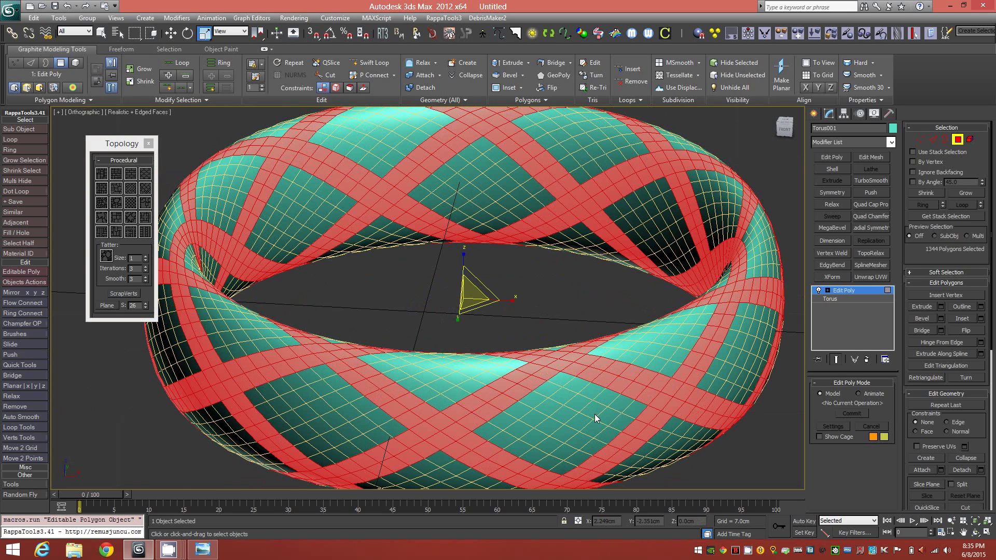
Step: Invert the selection and delete the polygons between the diagonal strips, viewing in Perspective
key("ctrl+i")
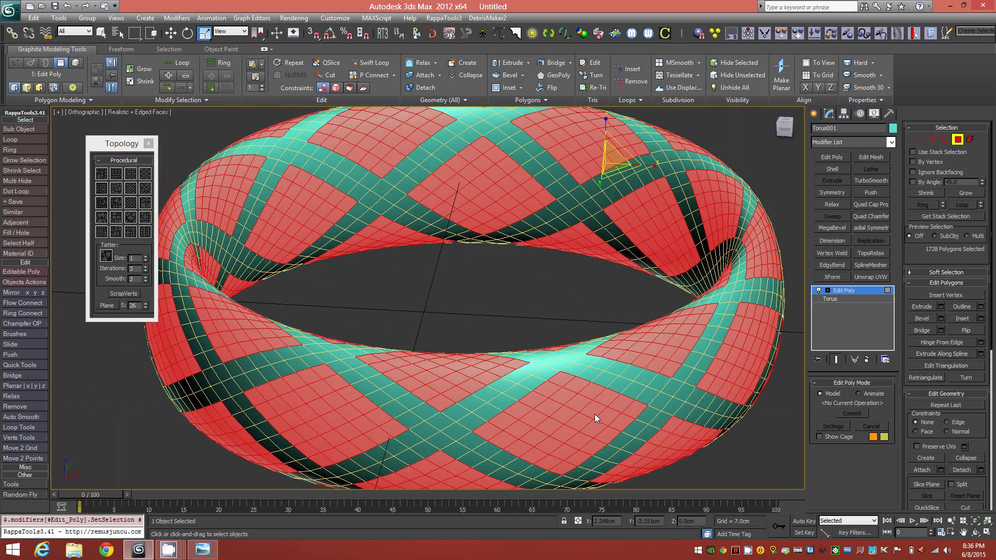
key("Delete")
scroll(547, 393, "down", 2)
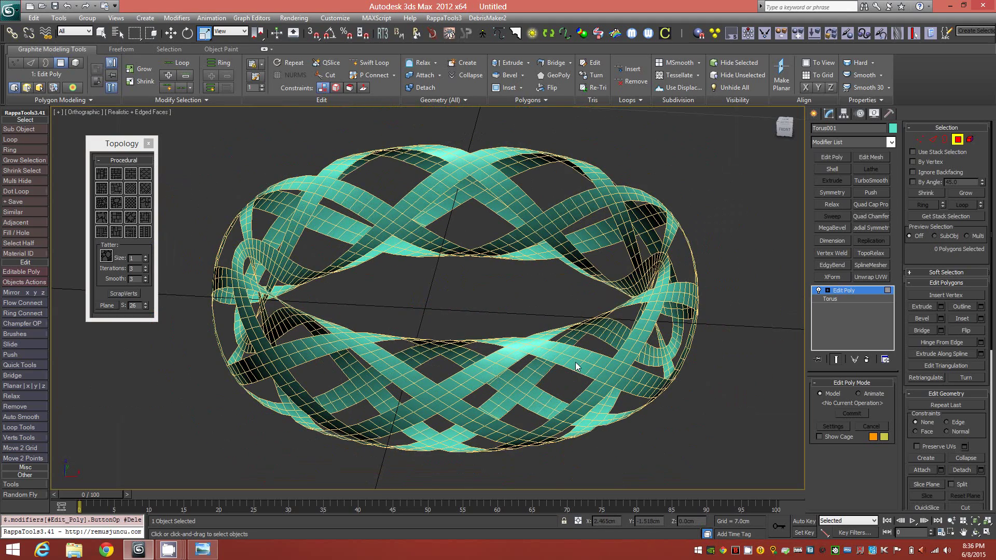
middle_click_drag(577, 366, 579, 291, "alt")
key("p")
scroll(518, 343, "down", 4)
scroll(502, 340, "up", 4)
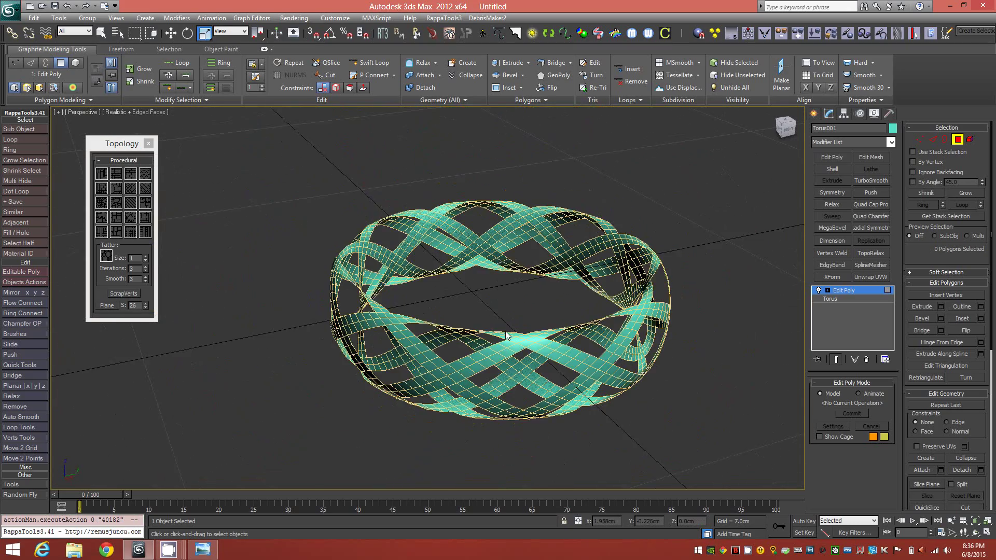
Step: Add a Relax modifier with Keep Boundary Pts Fixed off and 10 iterations
left_click(957, 139)
left_click(836, 203)
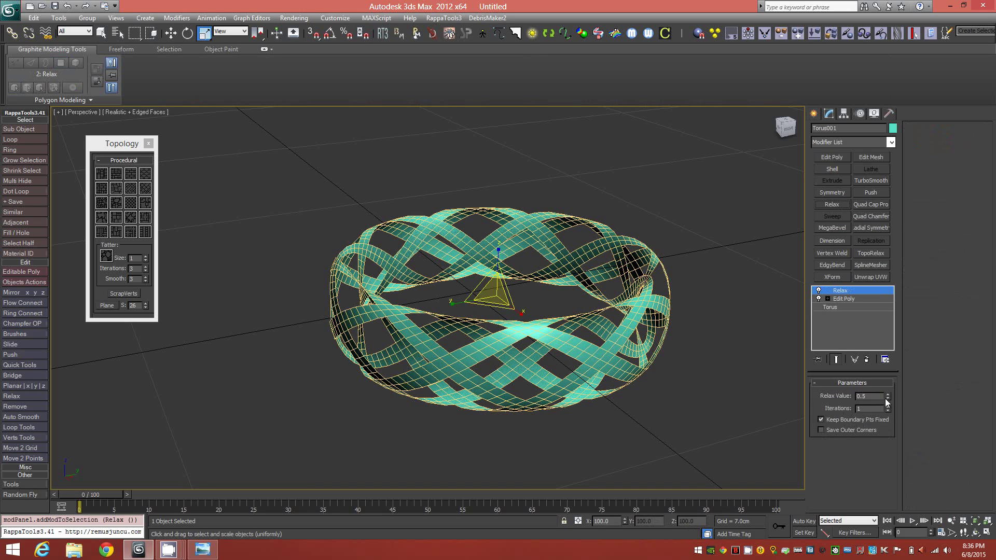
left_click(821, 419)
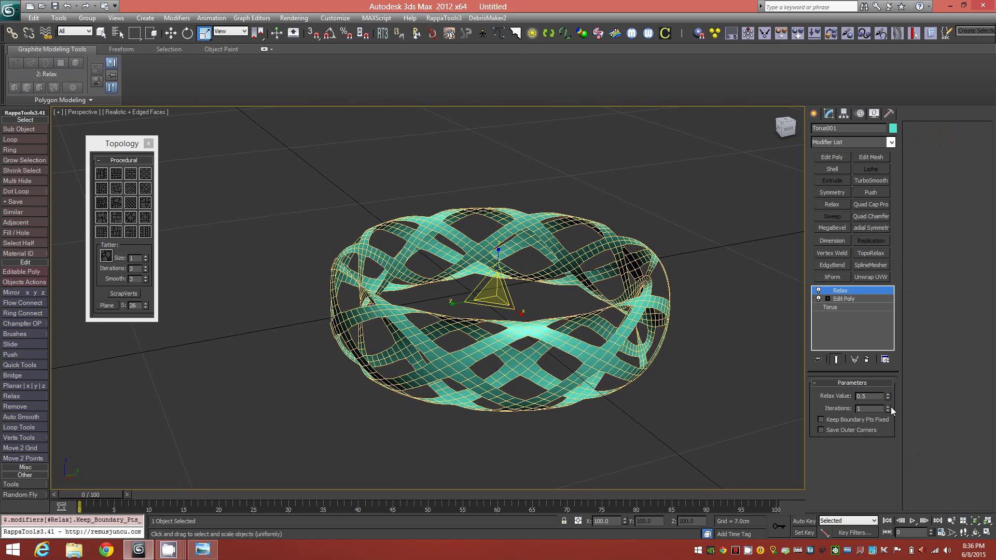
left_click_drag(889, 406, 889, 407)
left_click(888, 407)
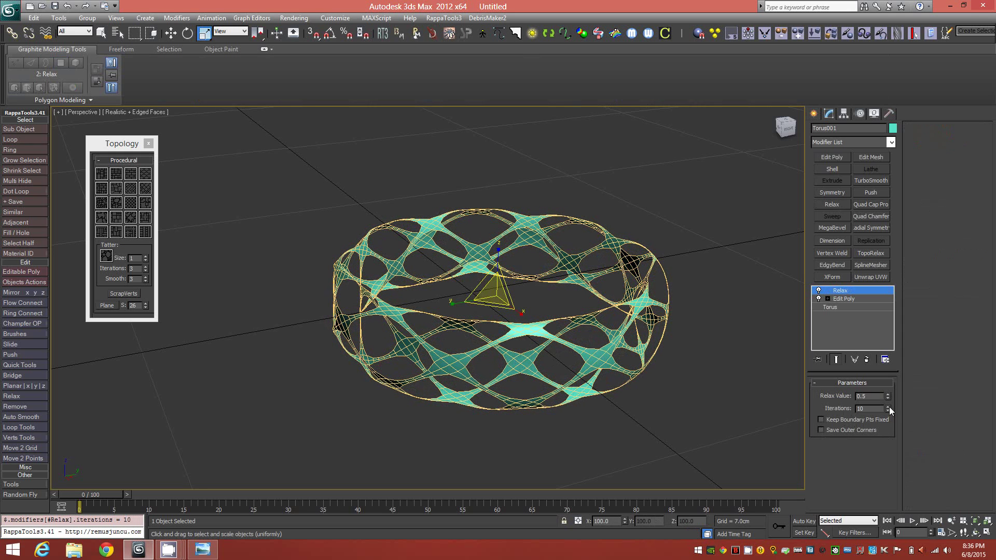
left_click(889, 406)
left_click(887, 411)
middle_click_drag(515, 373, 531, 356, "alt")
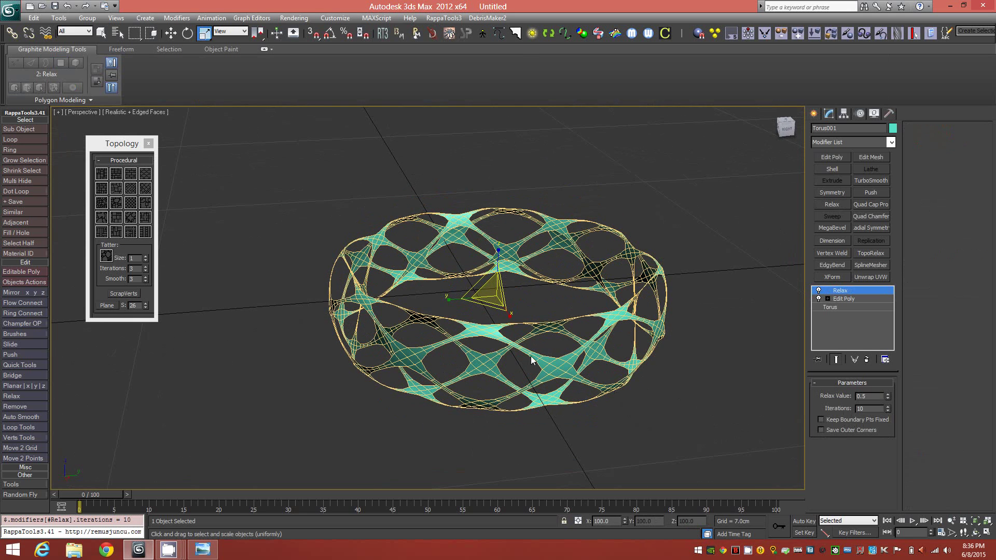
Step: Add a Shell modifier to the lattice with an Outer Amount of 0.2 cm
left_click(832, 169)
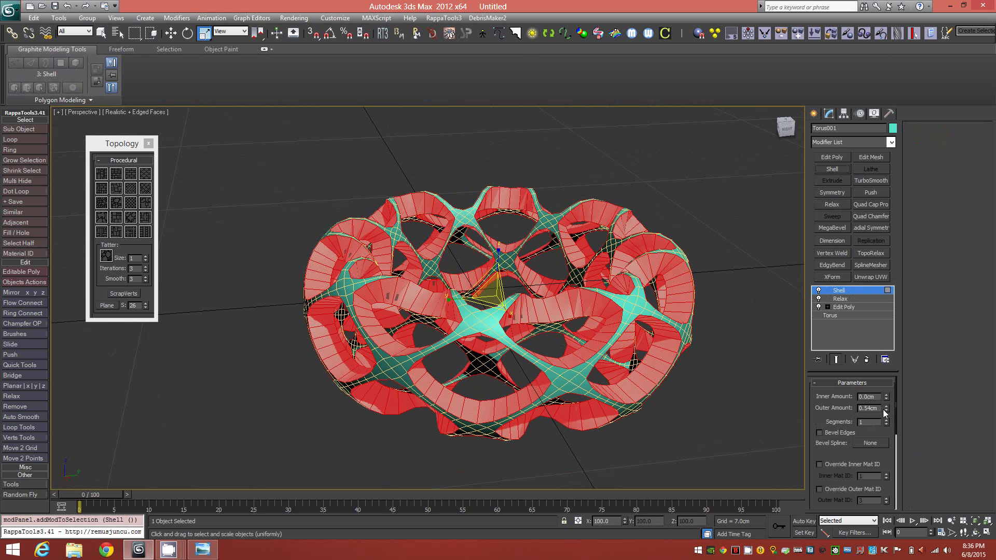
left_click_drag(889, 408, 890, 425)
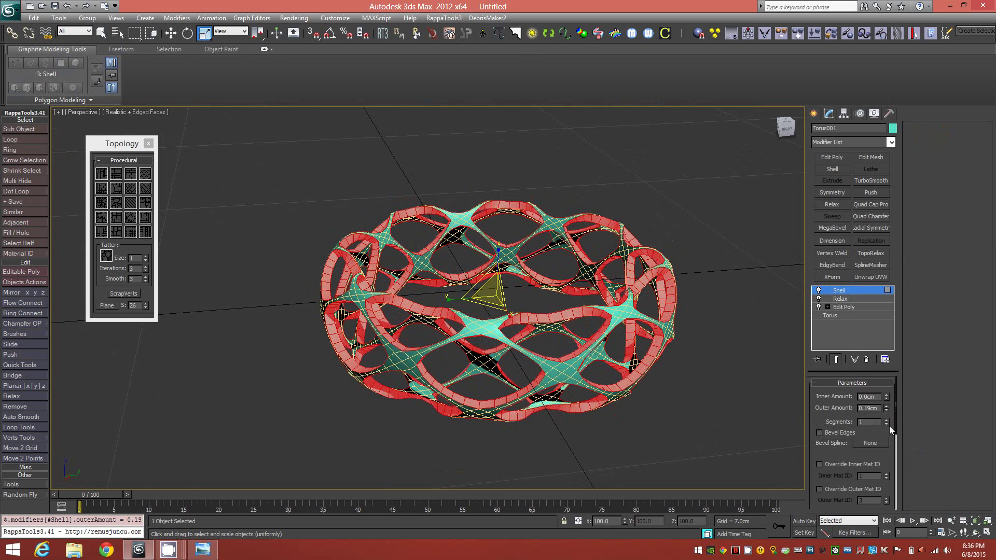
left_click(887, 406)
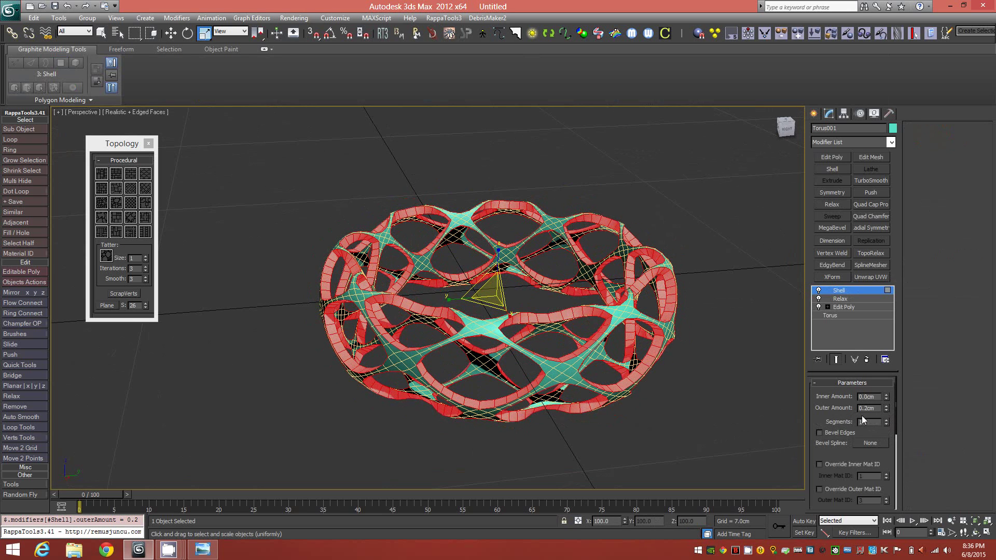
key("alt")
left_click_drag(889, 457, 888, 257)
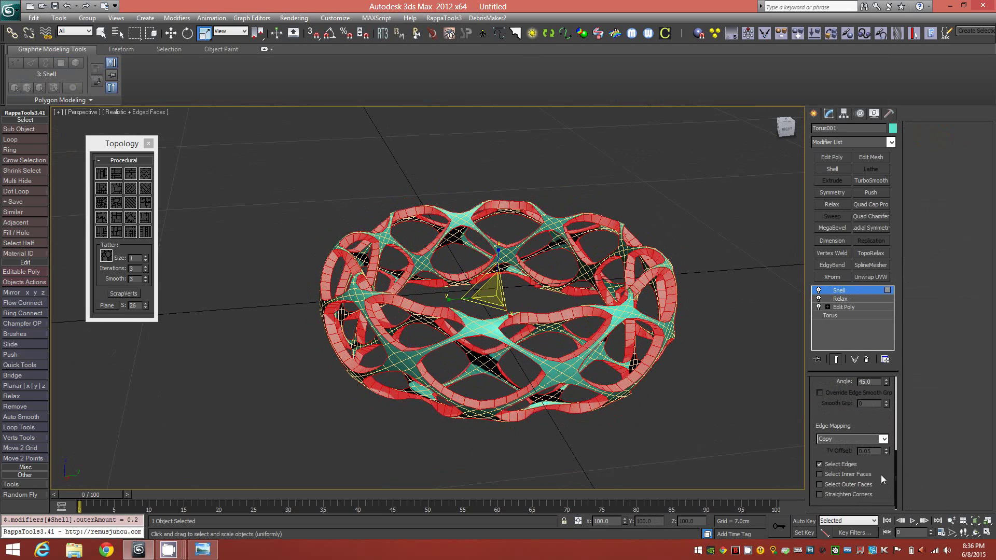
Step: In the Shell parameters, leave only Select Edges checked
left_click(822, 474)
left_click(820, 485)
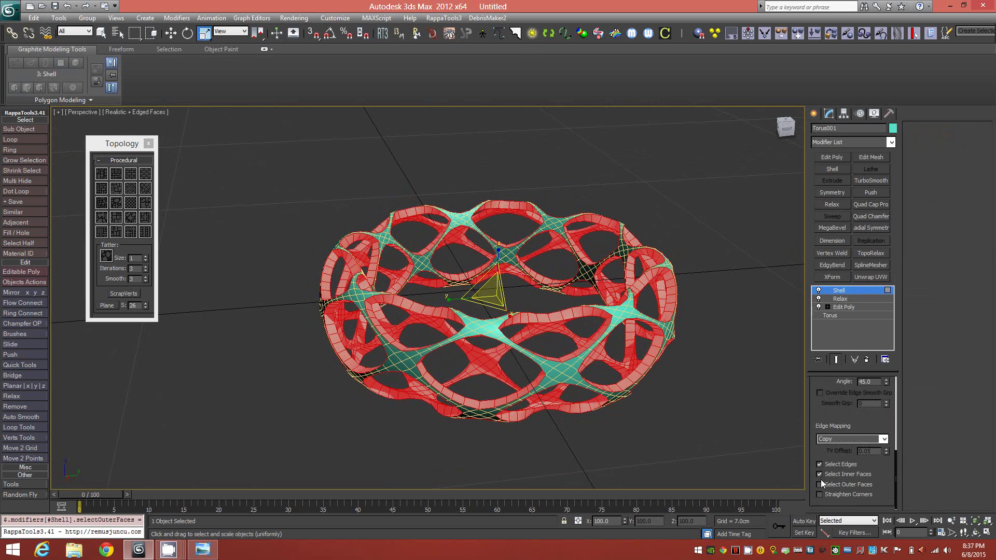
left_click(820, 474)
left_click(820, 464)
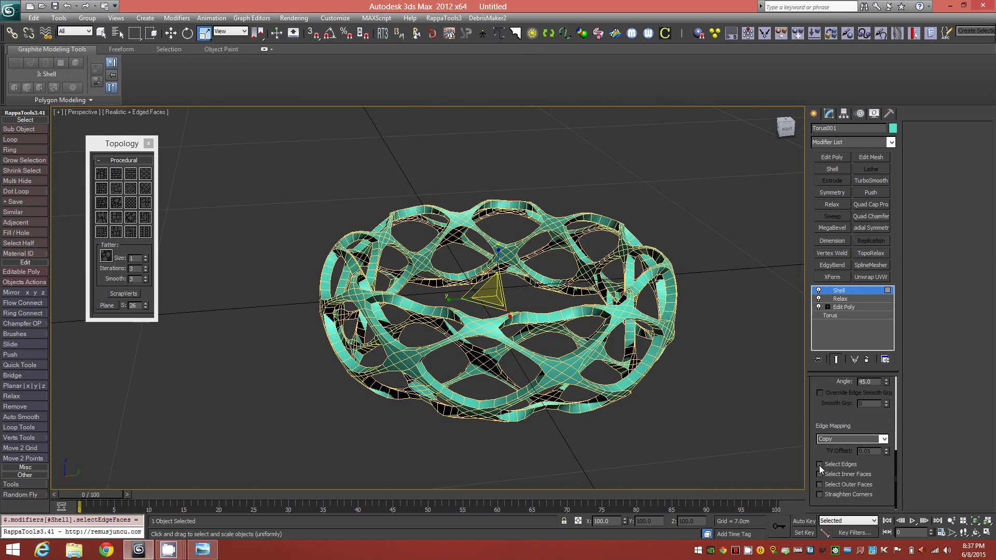
left_click(819, 465)
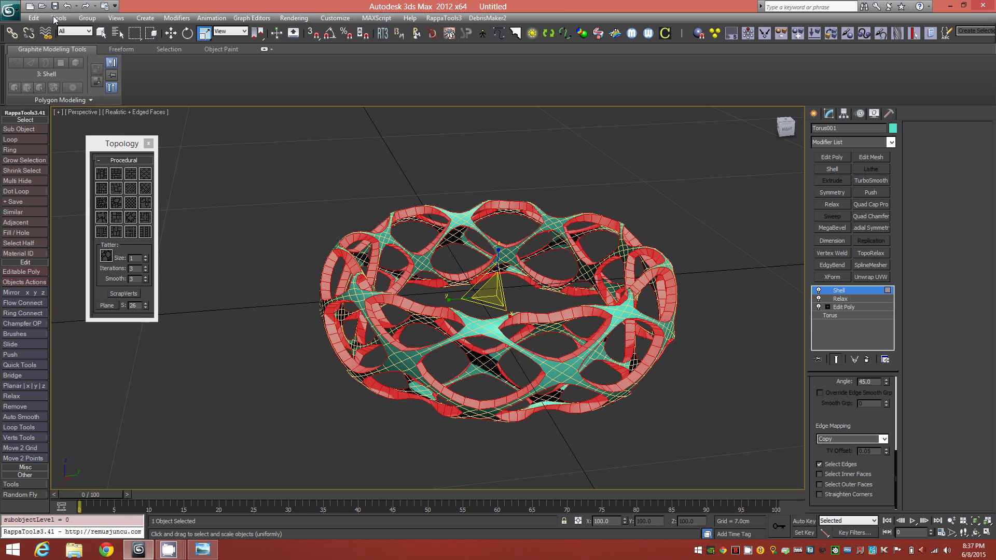
Step: Add an Edit Poly modifier, inset the selected shell polygons by 0.03cm, then add TurboSmooth
left_click(45, 98)
left_click(53, 138)
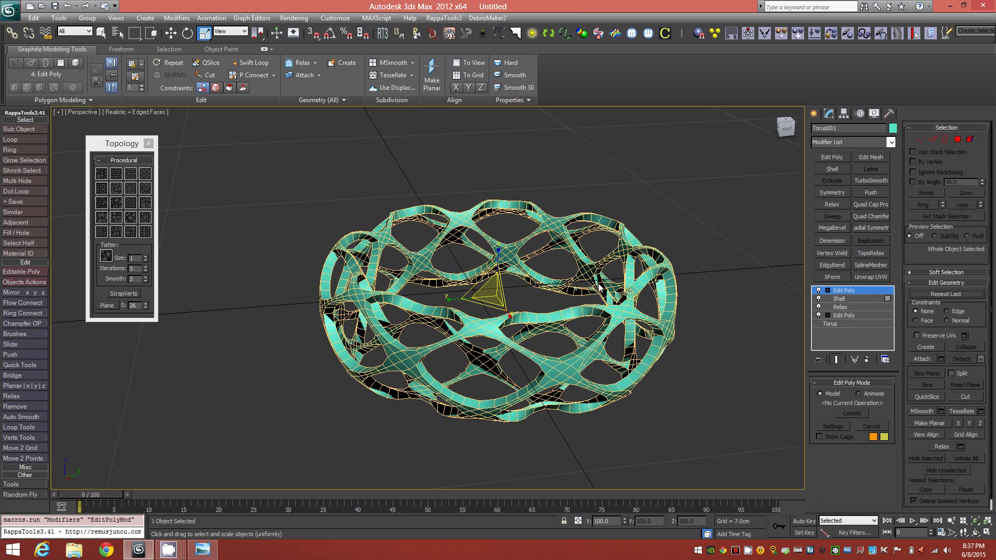
left_click(957, 139)
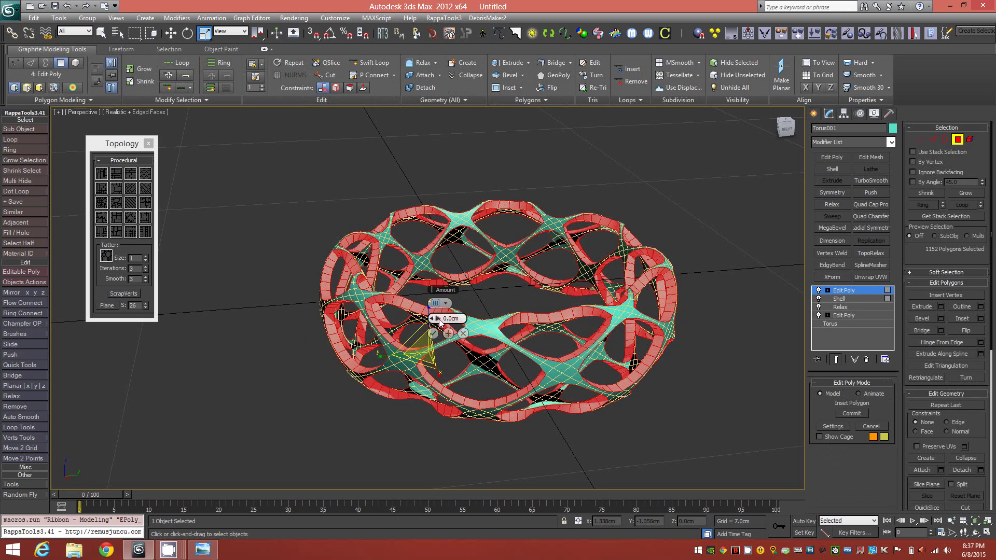
left_click_drag(439, 322, 439, 321)
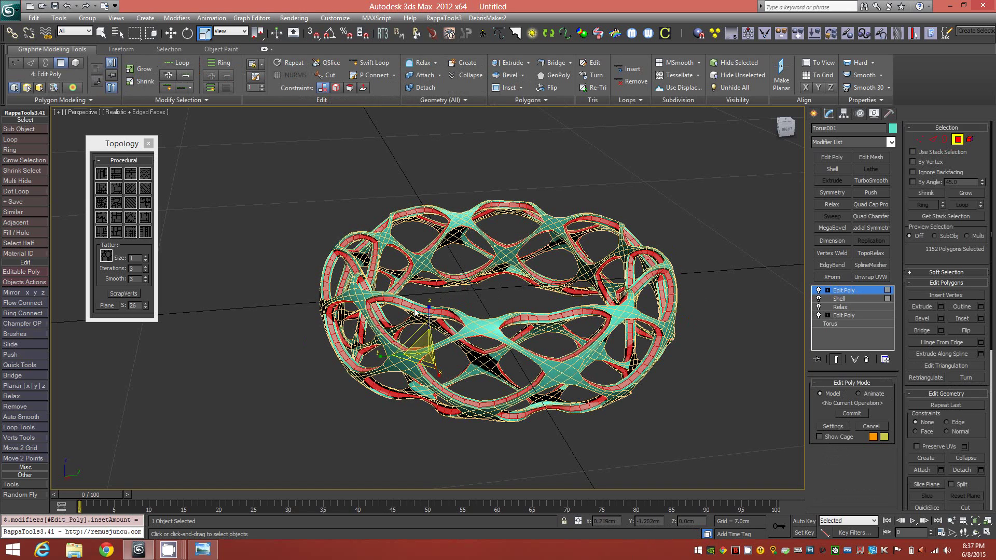
left_click(958, 139)
left_click(875, 182)
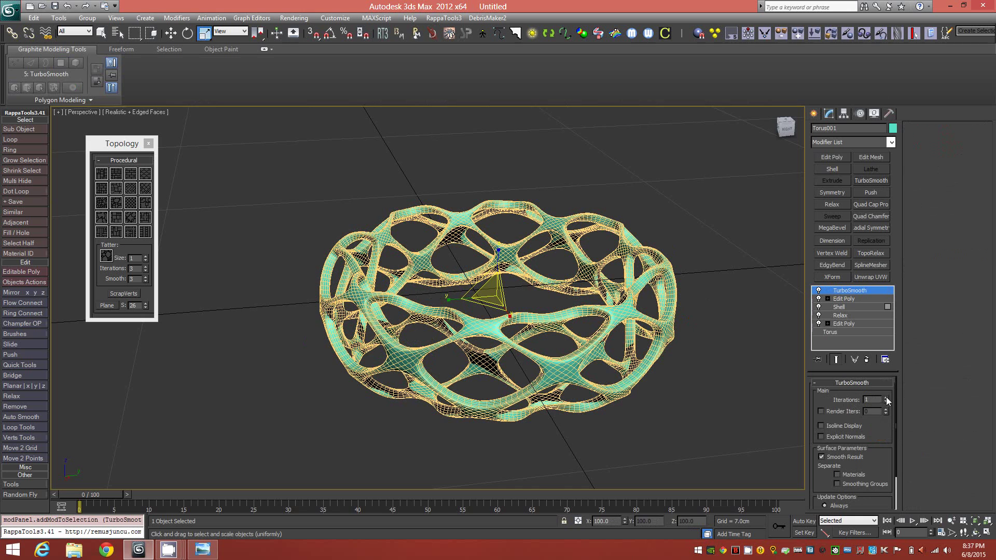
Step: Raise TurboSmooth to 2 iterations and turn off edged faces to view the shaded lattice
left_click(885, 398)
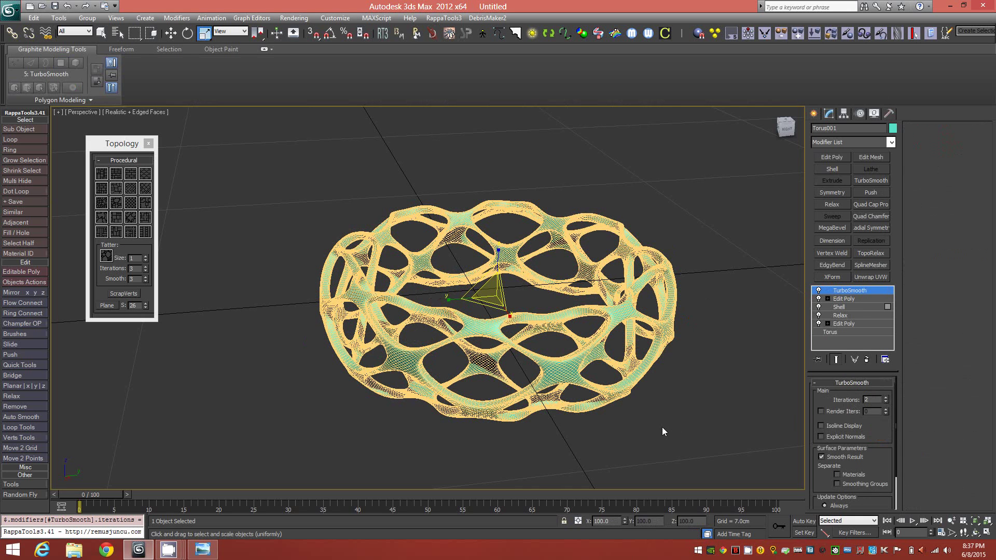
key("F4")
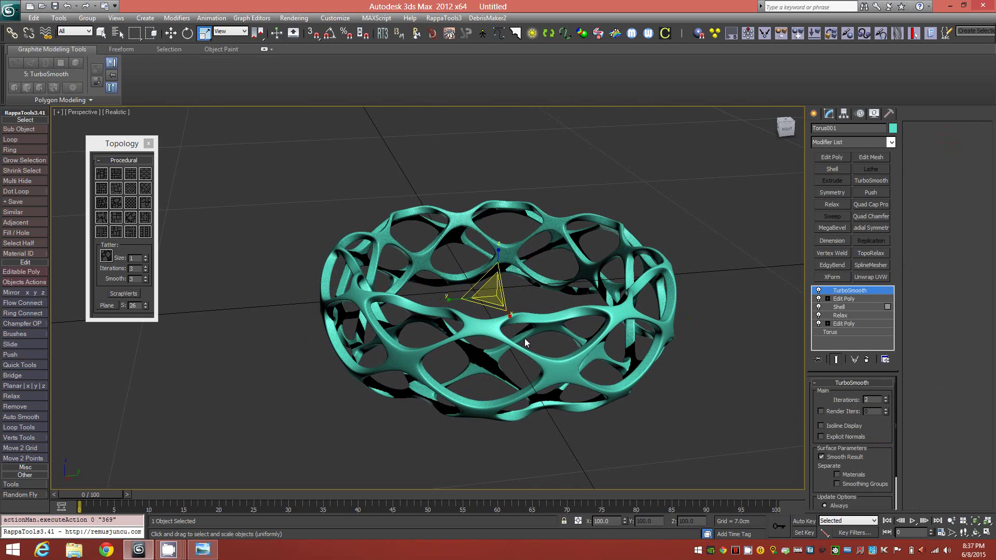
middle_click_drag(533, 324, 471, 311, "alt")
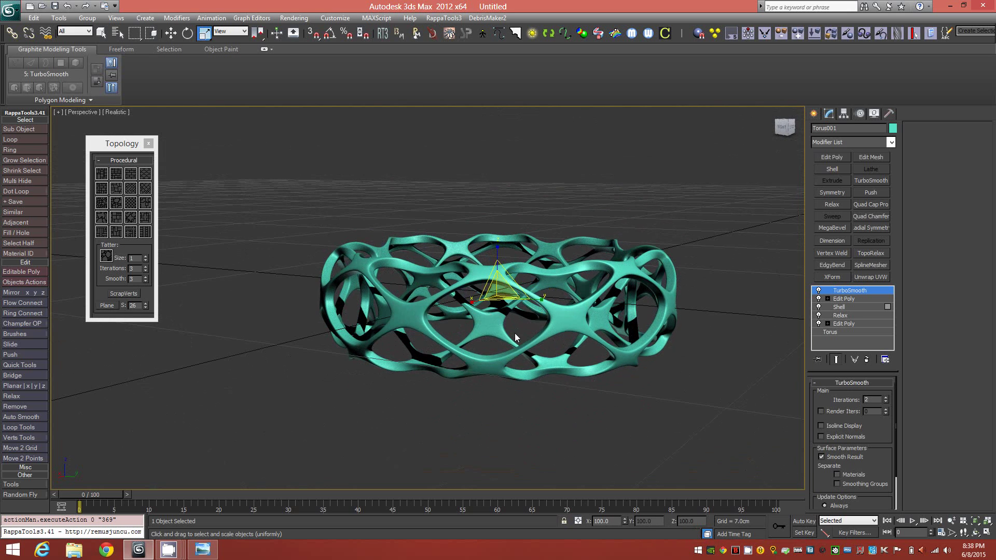
middle_click_drag(484, 320, 530, 318, "alt")
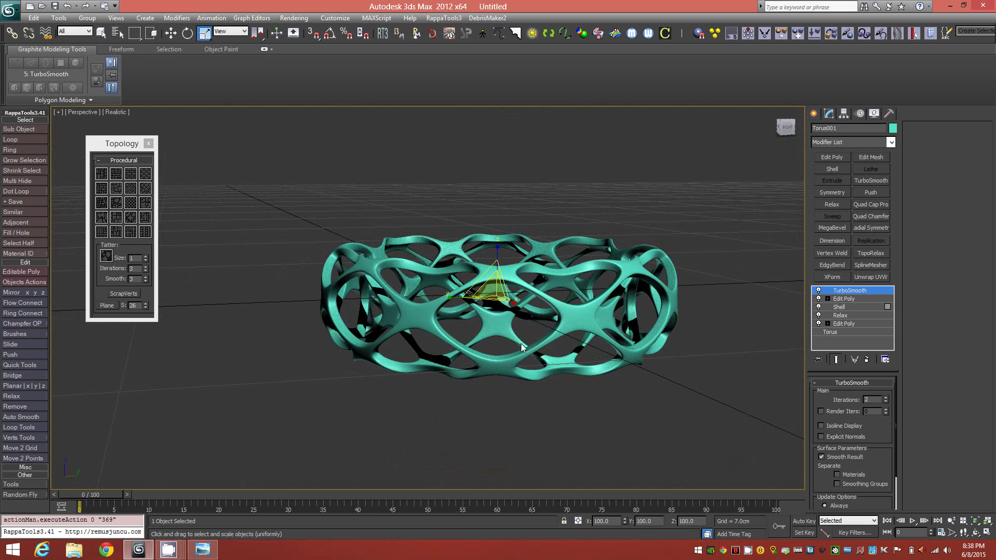
middle_click_drag(468, 328, 496, 391, "alt")
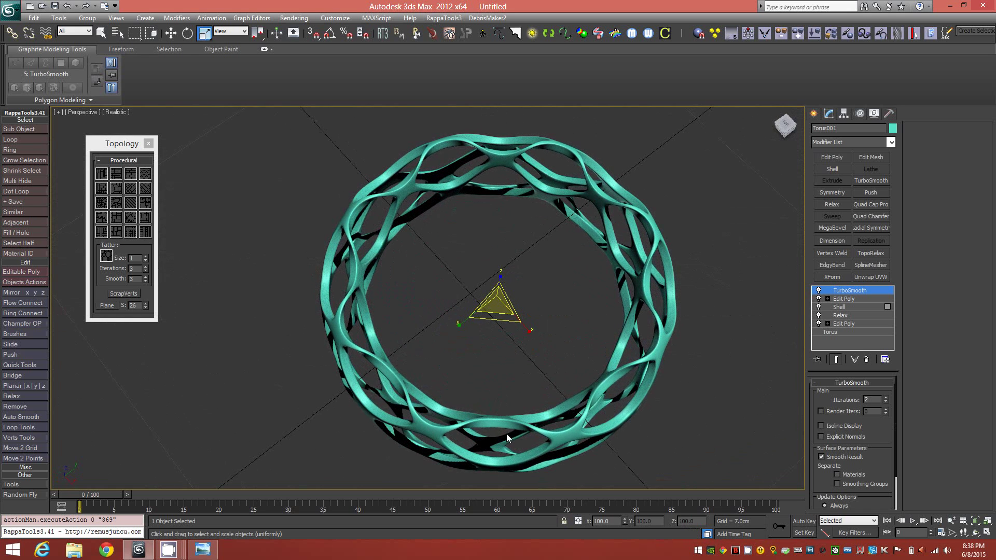
middle_click_drag(516, 444, 384, 324, "alt")
Step: Close the Topology panel and top the stack with a Relax modifier using 5 iterations
left_click(149, 143)
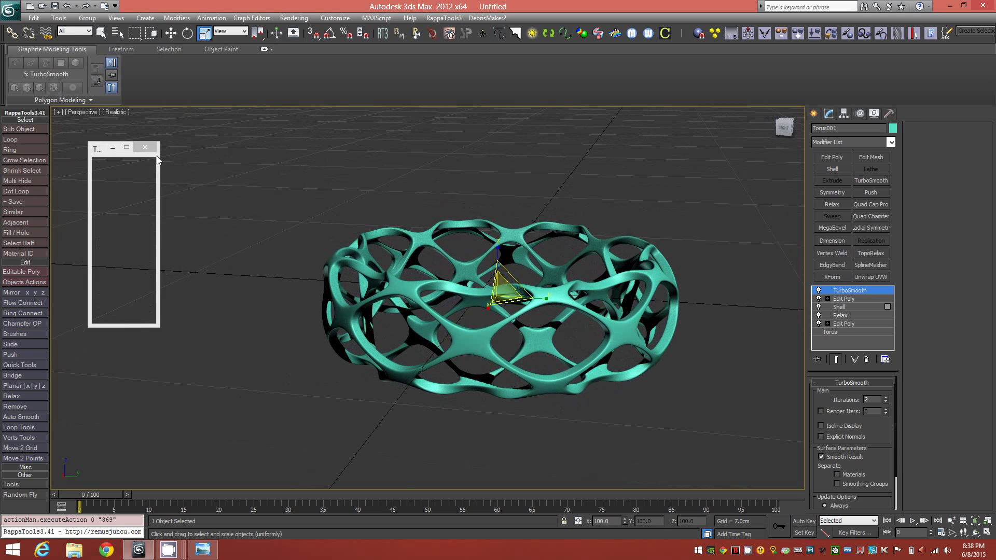
middle_click_drag(633, 310, 592, 314, "alt")
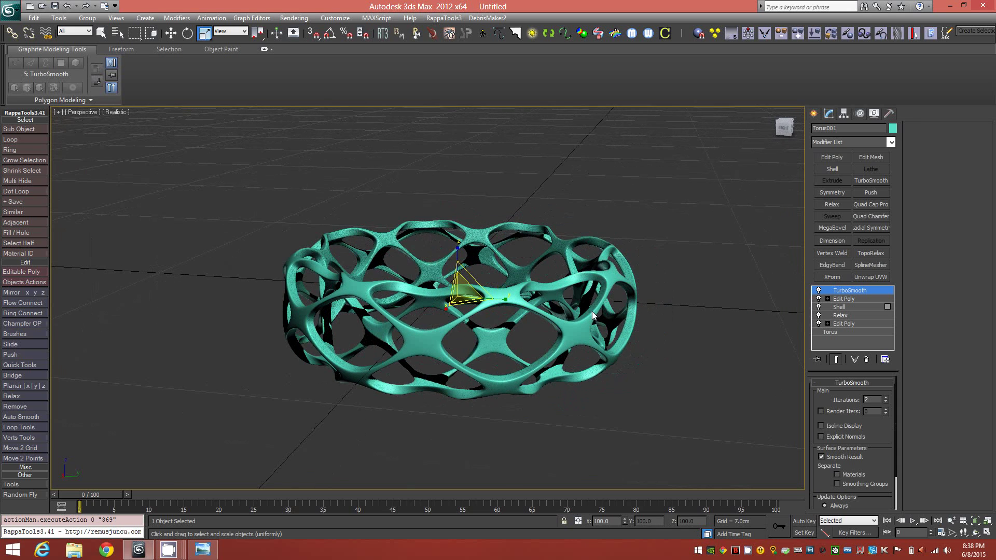
left_click(833, 203)
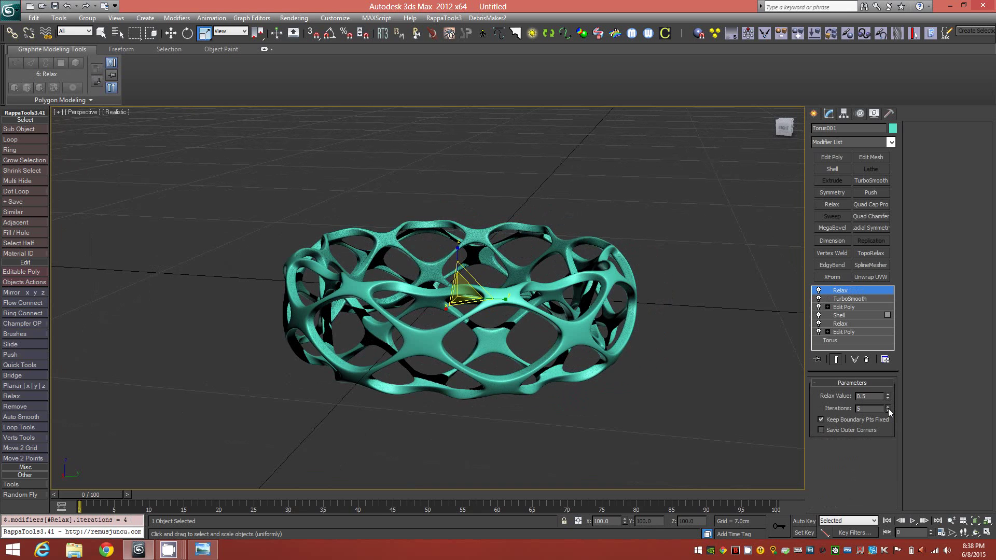
middle_click_drag(470, 358, 460, 359, "alt")
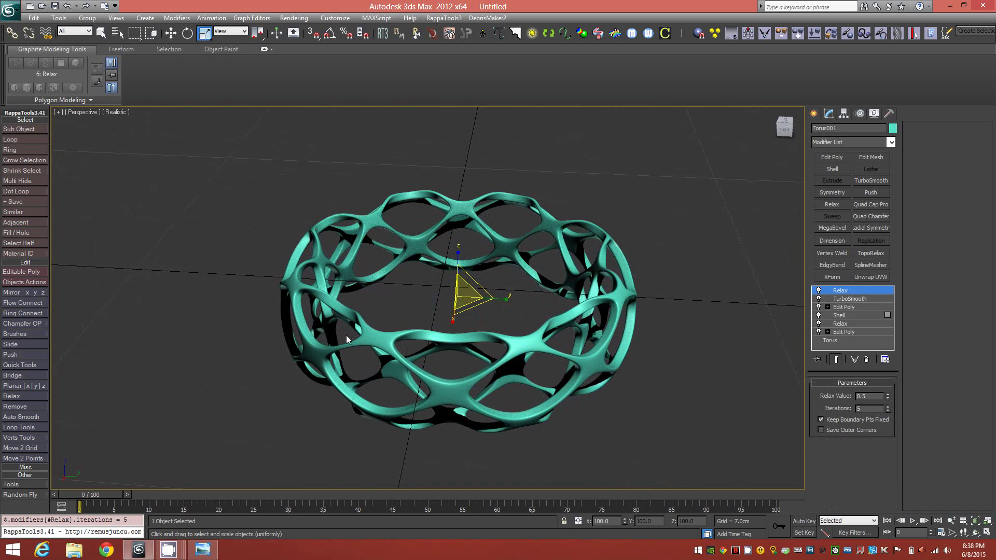
middle_click_drag(555, 397, 527, 372, "alt")
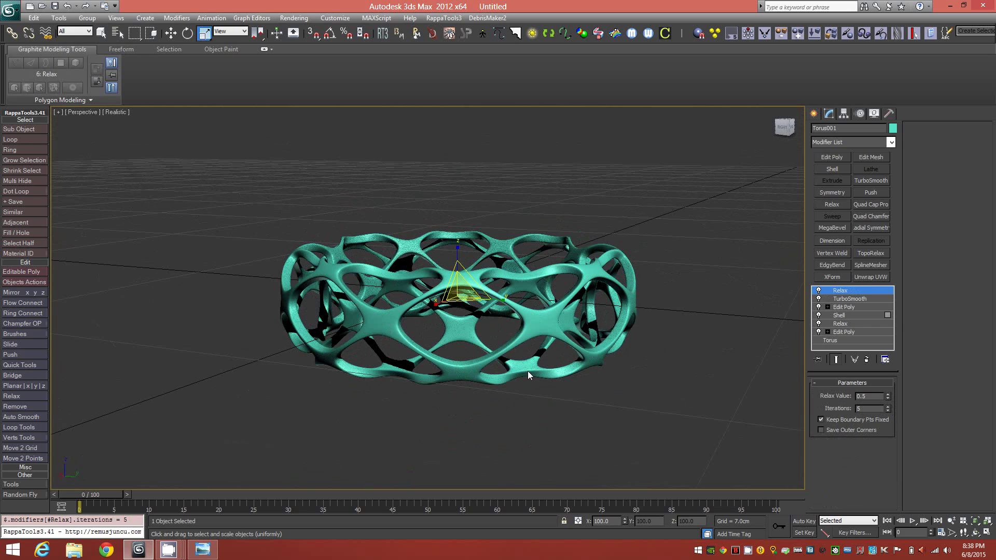
Step: Deselect the bangle and orbit around the finished smooth lattice
left_click(623, 387)
middle_click_drag(618, 363, 518, 340, "alt")
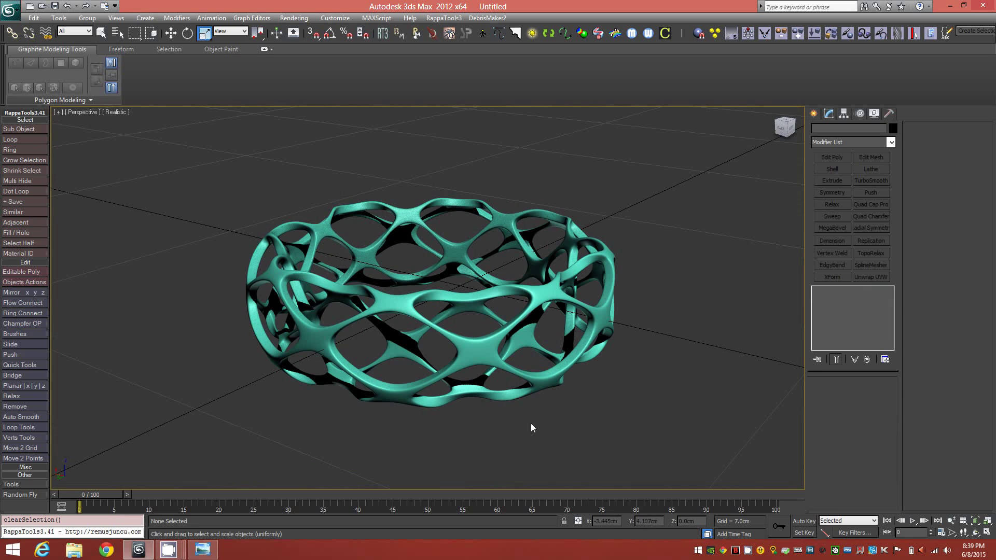